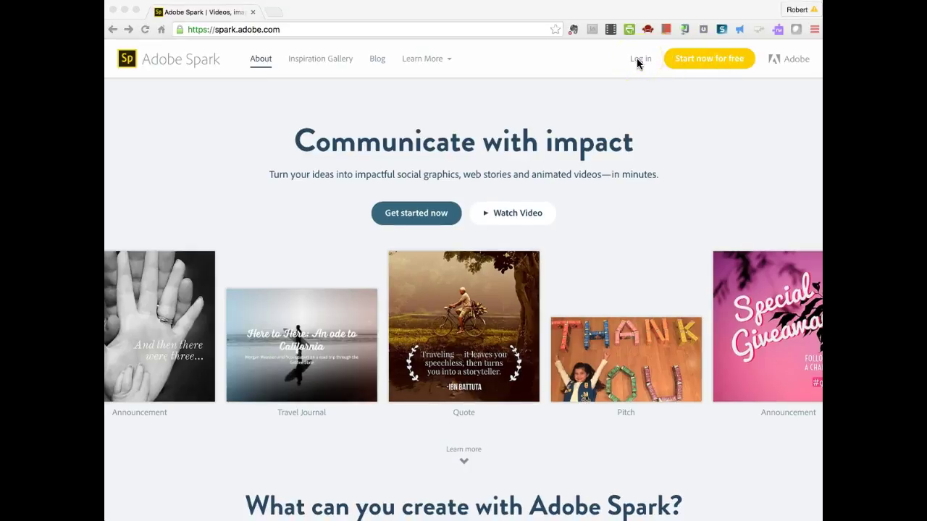
Sign up for Spark with a Google account, allow Adobe ID access, and decline marketing messages.
{"action": "left_click", "coordinate": [705, 61]}
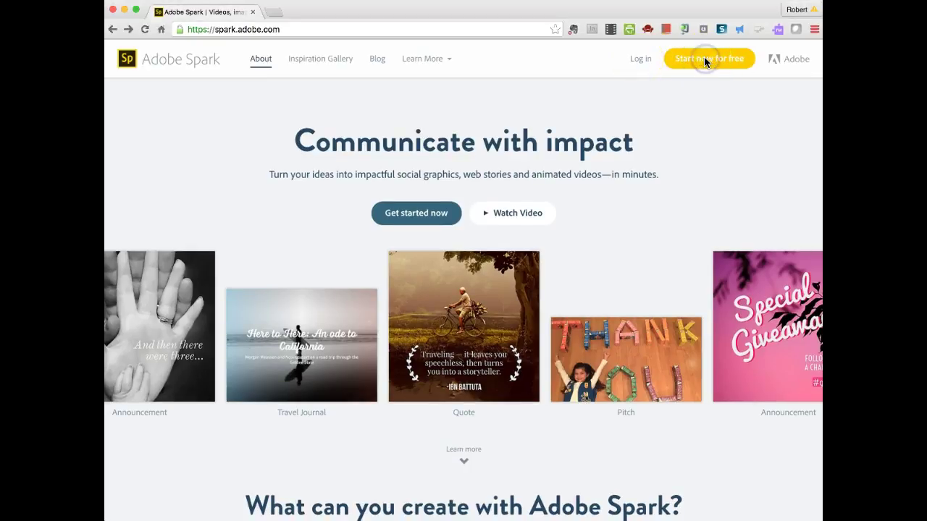
{"action": "left_click", "coordinate": [705, 61]}
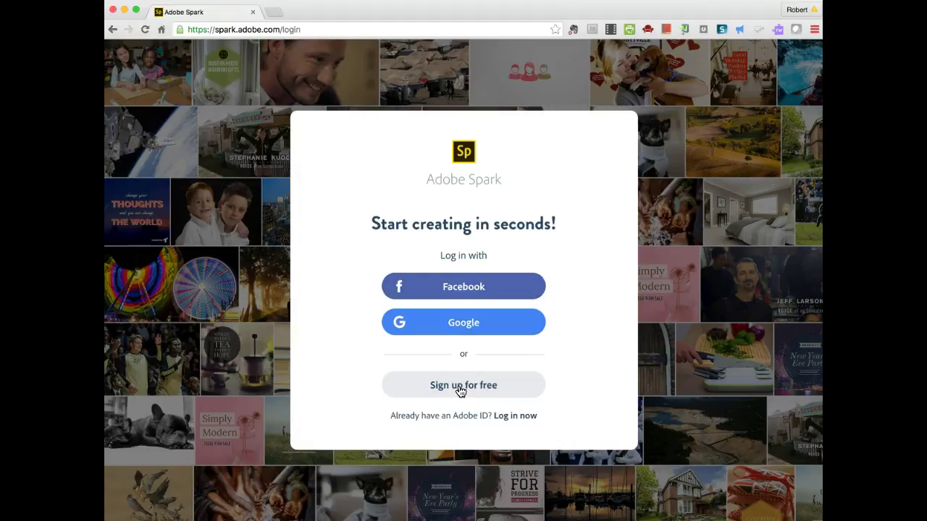
{"action": "left_click", "coordinate": [460, 324]}
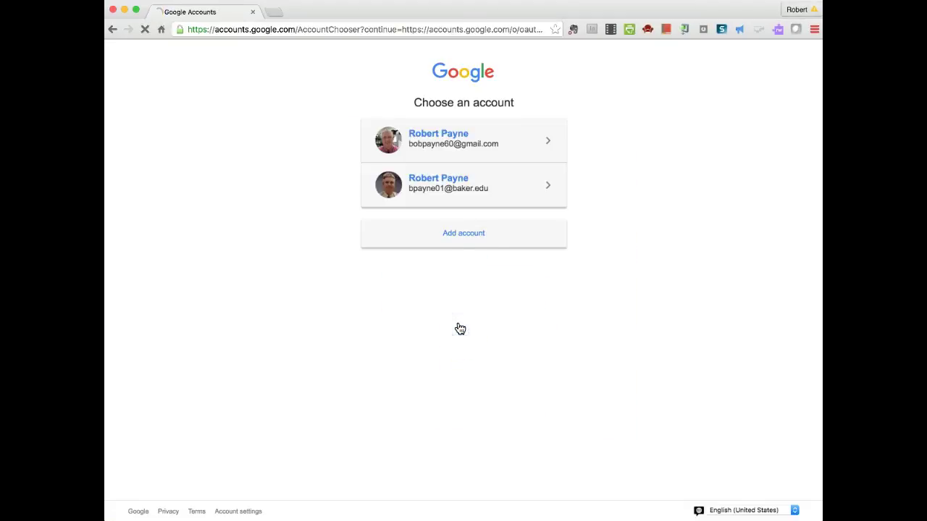
{"action": "left_click", "coordinate": [472, 139]}
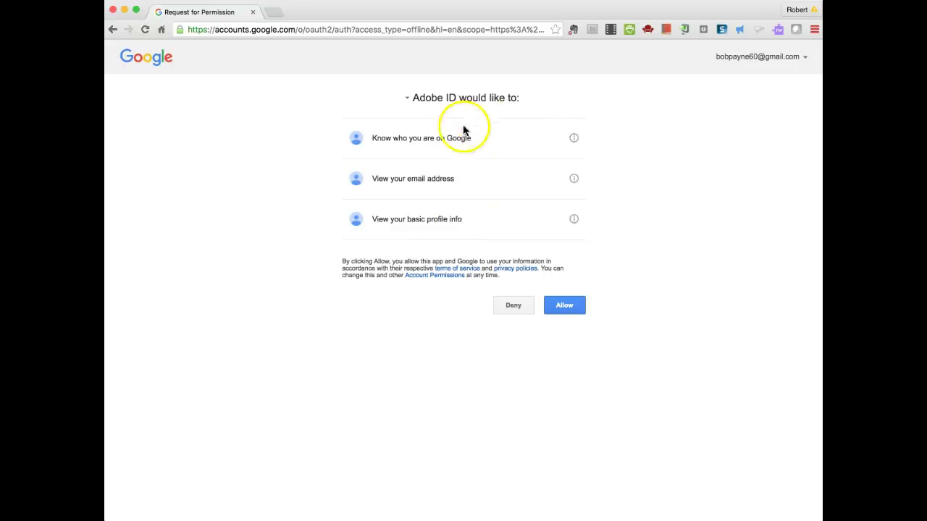
{"action": "left_click", "coordinate": [563, 307]}
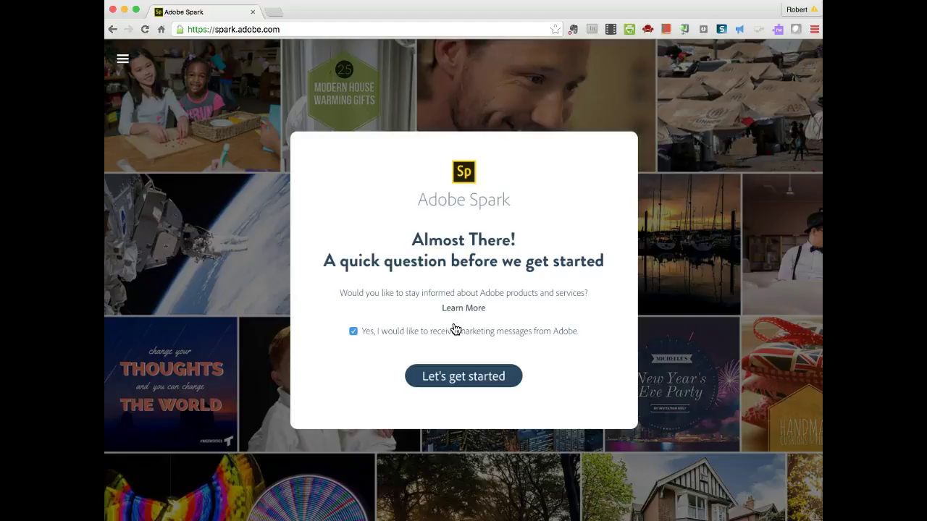
{"action": "left_click", "coordinate": [353, 331]}
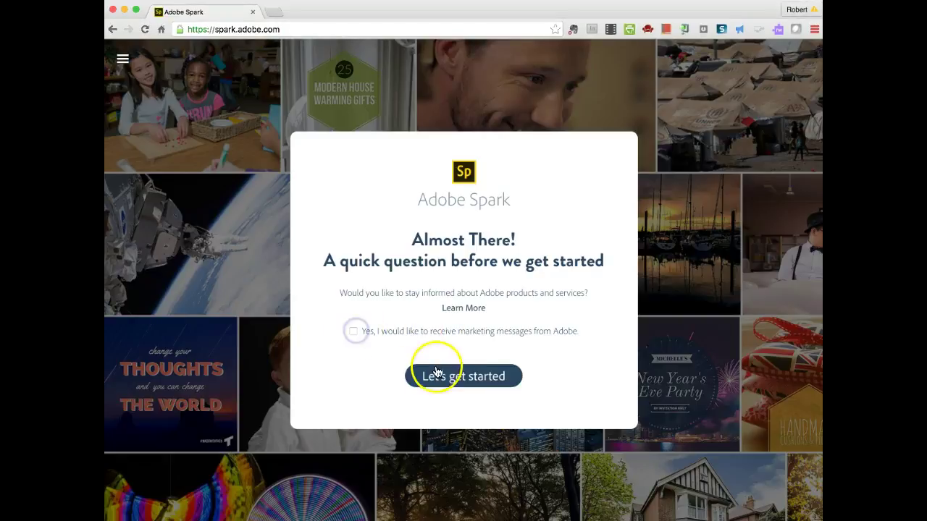
Finish sign-up and land on the start page offering Post, Page and Video projects.
{"action": "left_click", "coordinate": [461, 378]}
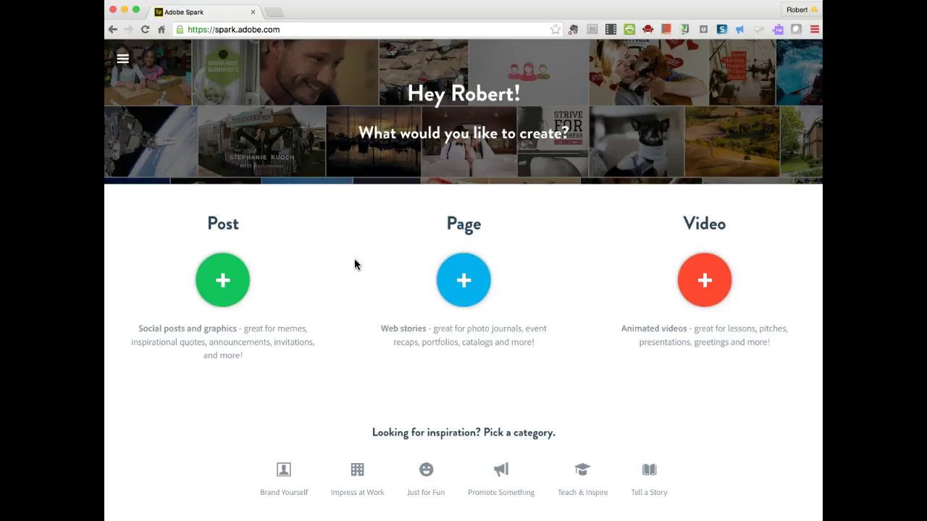
{"action": "left_click", "coordinate": [463, 281]}
{"action": "left_click", "coordinate": [466, 284]}
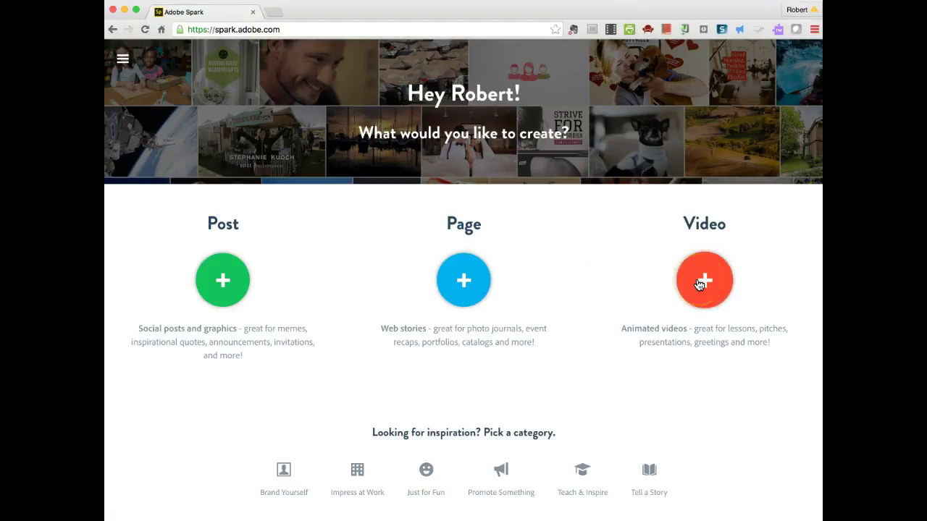
{"action": "left_click", "coordinate": [672, 286]}
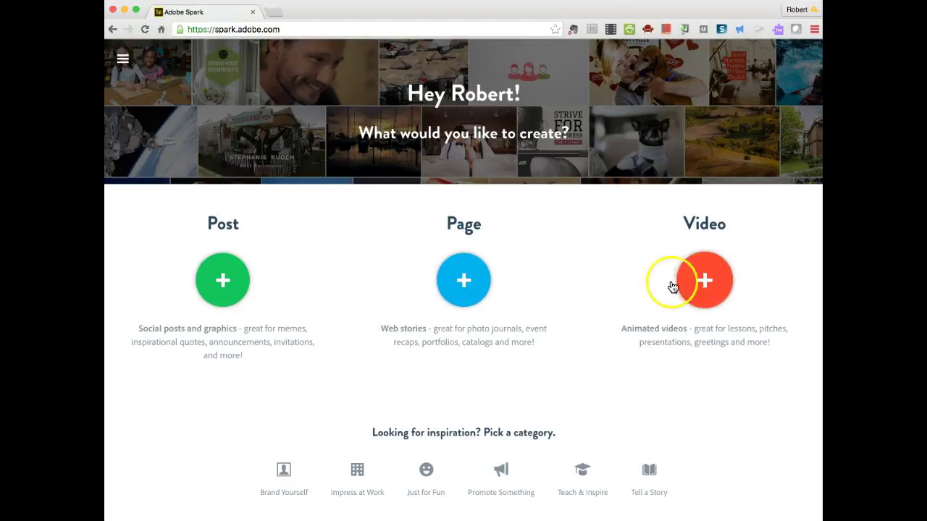
{"action": "left_click", "coordinate": [568, 299]}
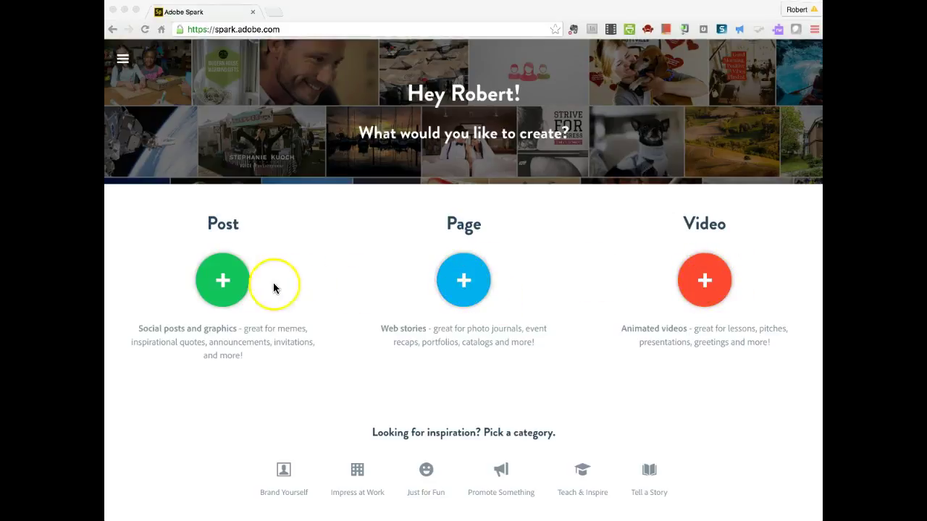
Start a new social Post, then discard it and return to the empty My Projects page.
{"action": "left_click", "coordinate": [123, 59]}
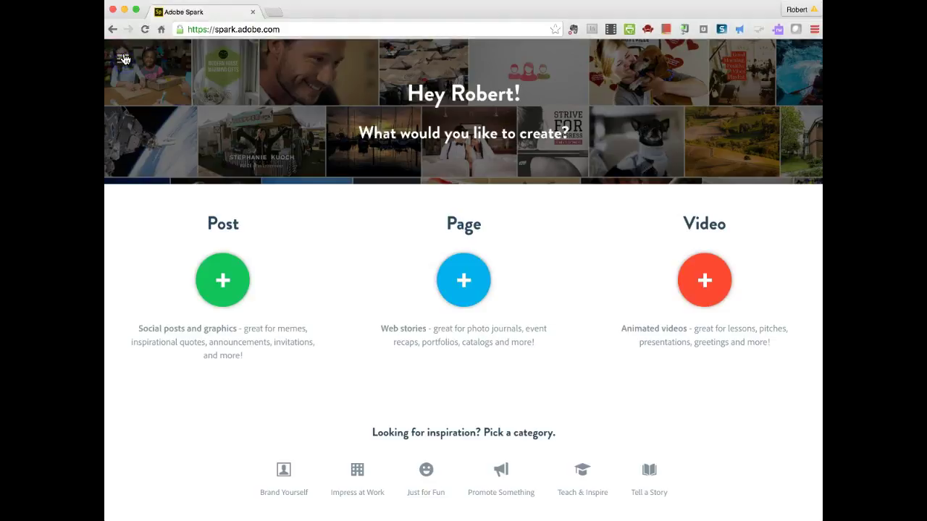
{"action": "left_click", "coordinate": [122, 61]}
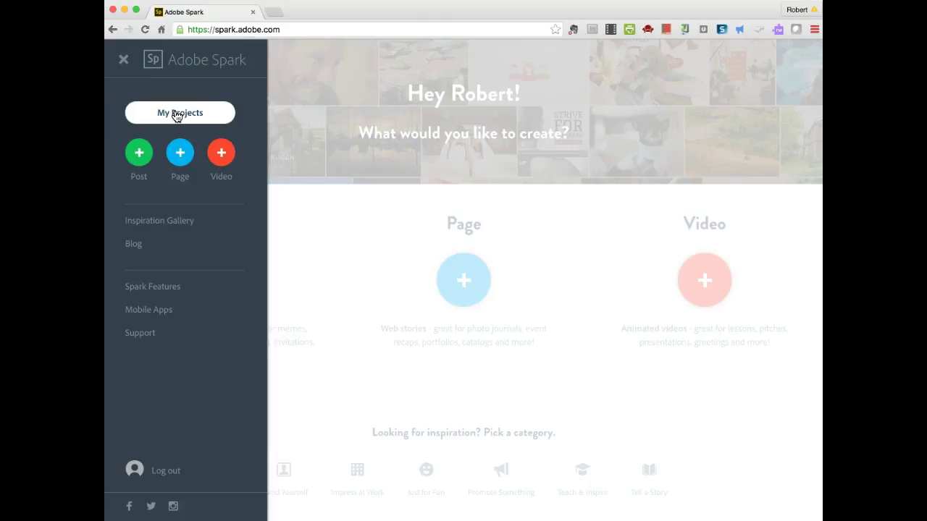
{"action": "left_click", "coordinate": [123, 60]}
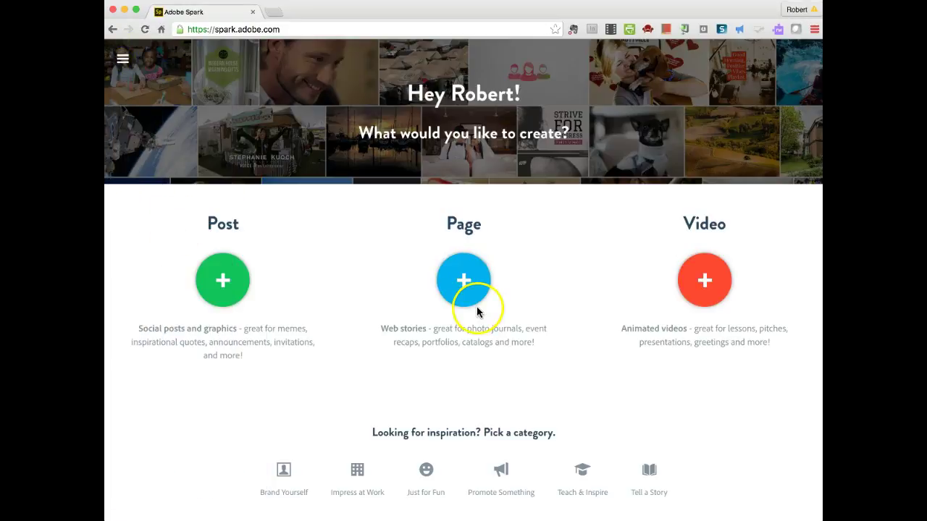
{"action": "left_click", "coordinate": [223, 280]}
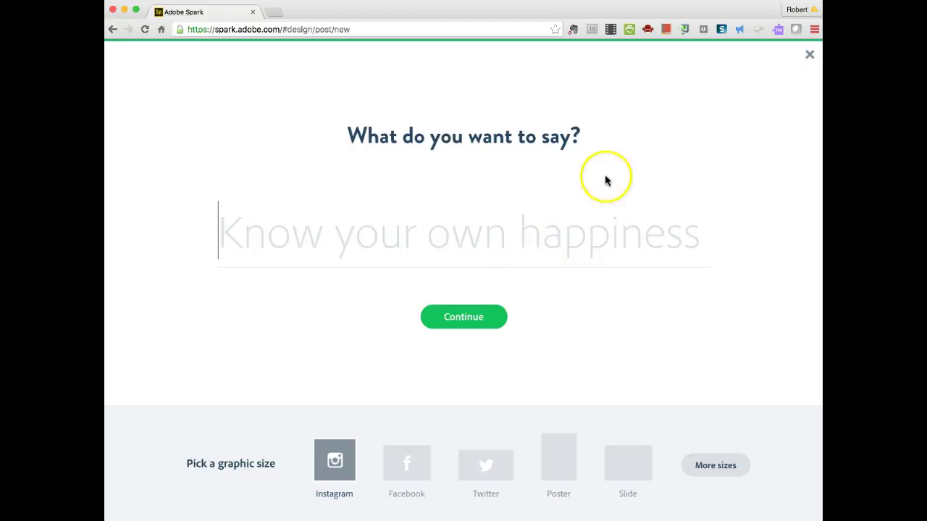
{"action": "left_click", "coordinate": [810, 57]}
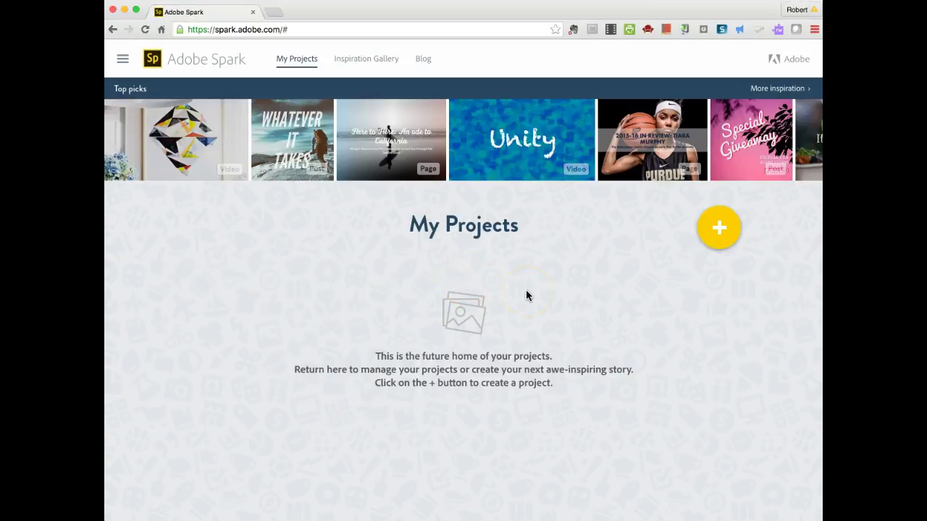
{"action": "mouse_move", "coordinate": [144, 147]}
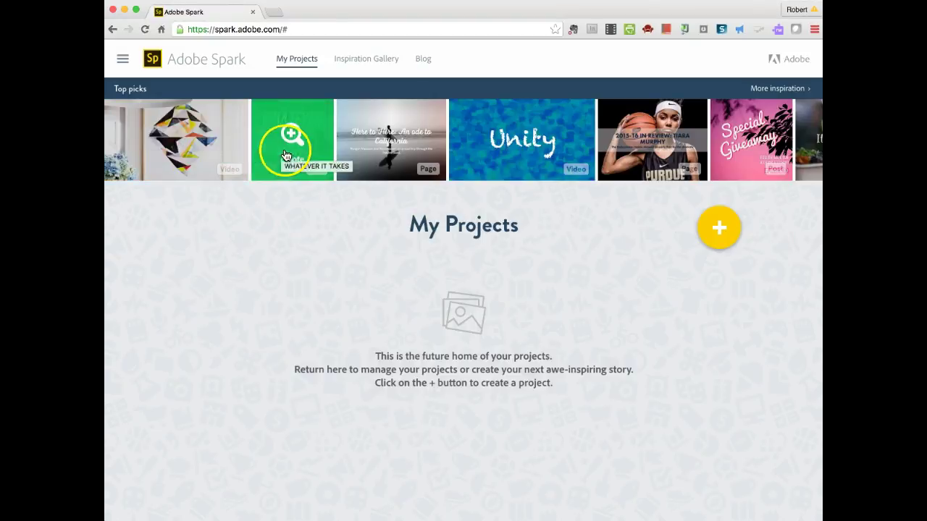
{"action": "mouse_move", "coordinate": [537, 126]}
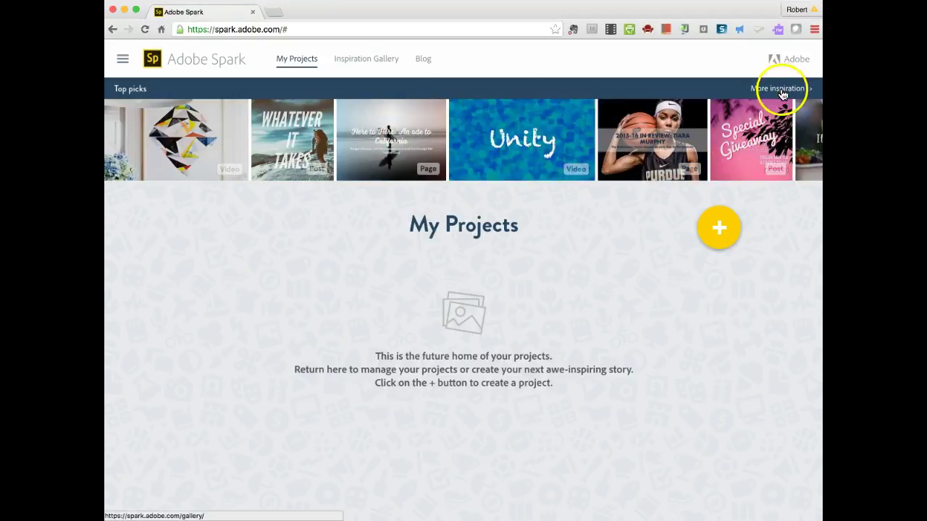
Create a new Page web story from the navigation menu.
{"action": "left_click", "coordinate": [122, 62]}
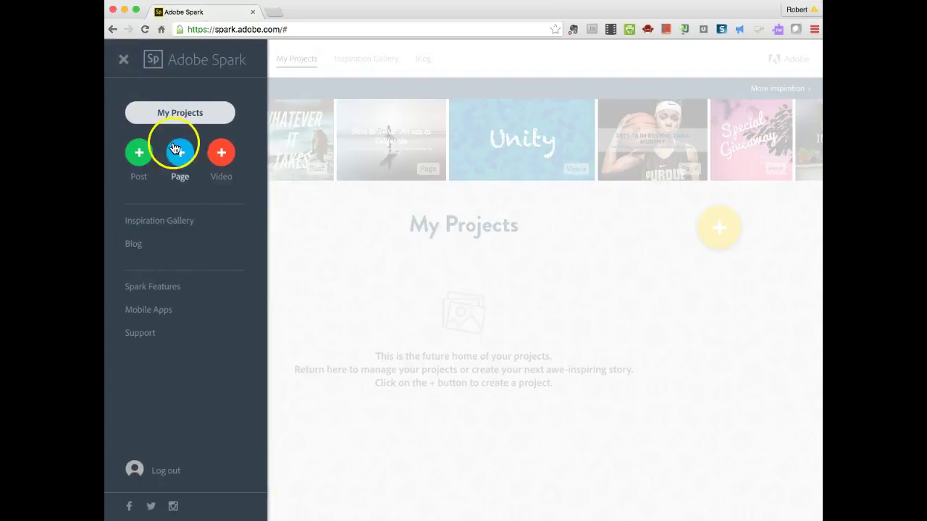
{"action": "left_click", "coordinate": [174, 148]}
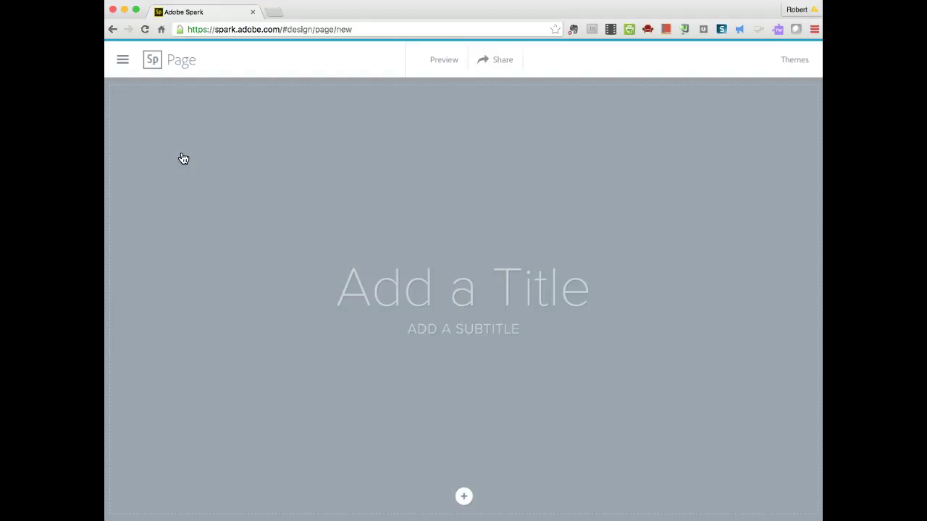
{"action": "left_click", "coordinate": [151, 130]}
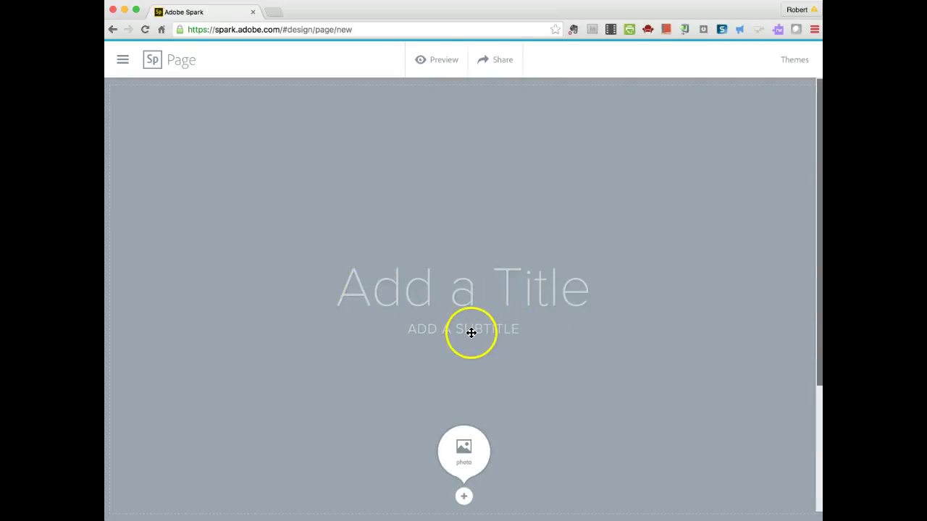
Apply the Chic theme to the page after trying Vintage and Baldwin.
{"action": "left_click", "coordinate": [795, 62]}
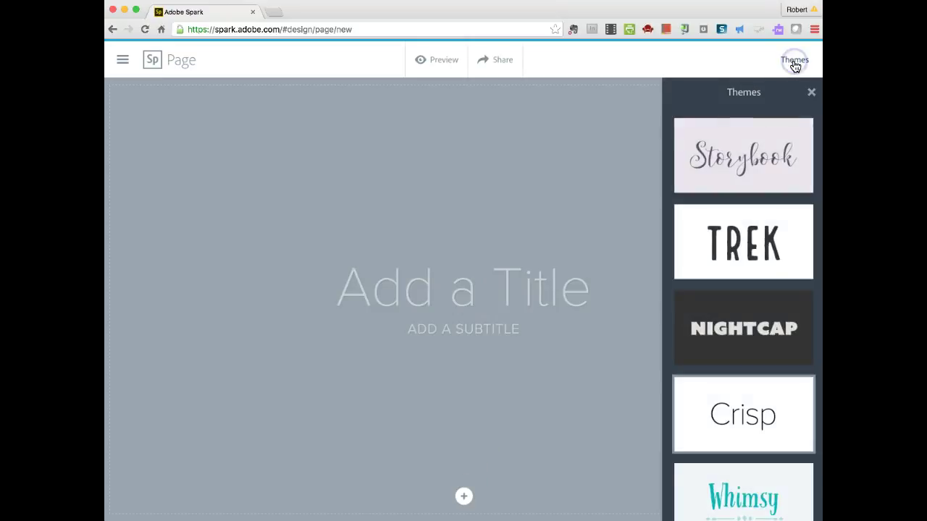
{"action": "scroll", "coordinate": [743, 282], "scroll_direction": "down", "scroll_amount": 5}
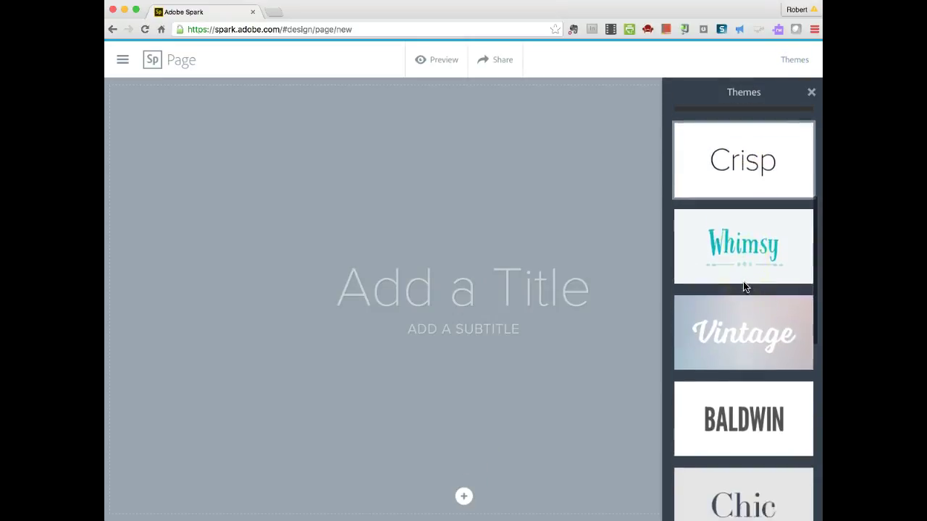
{"action": "left_click", "coordinate": [744, 285]}
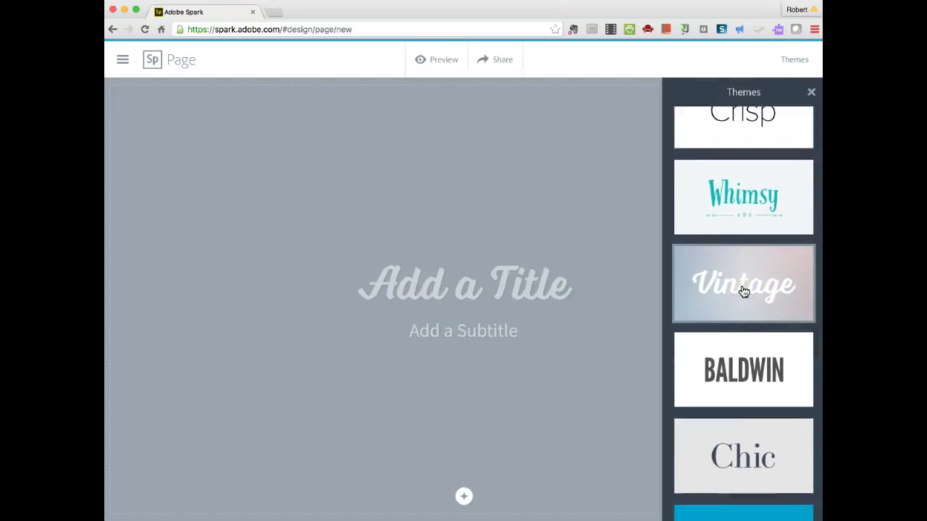
{"action": "left_click", "coordinate": [718, 358]}
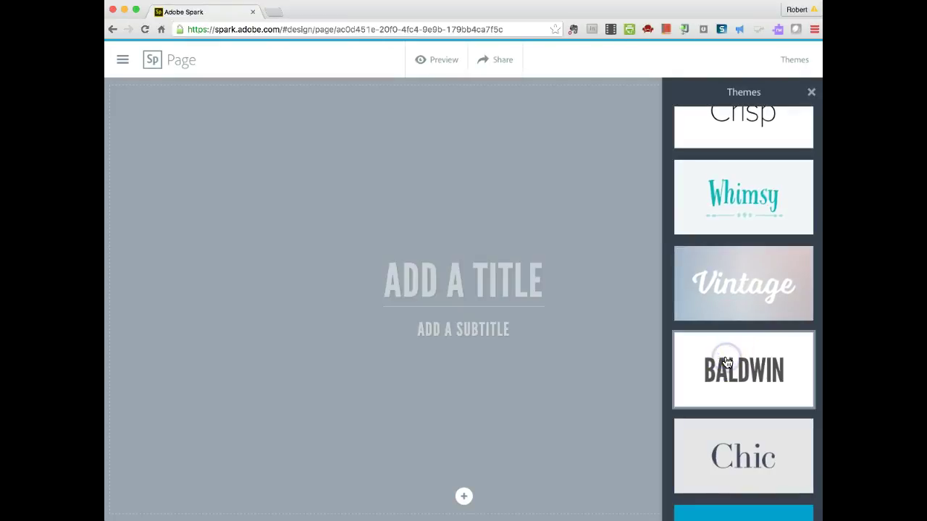
{"action": "left_click", "coordinate": [721, 431]}
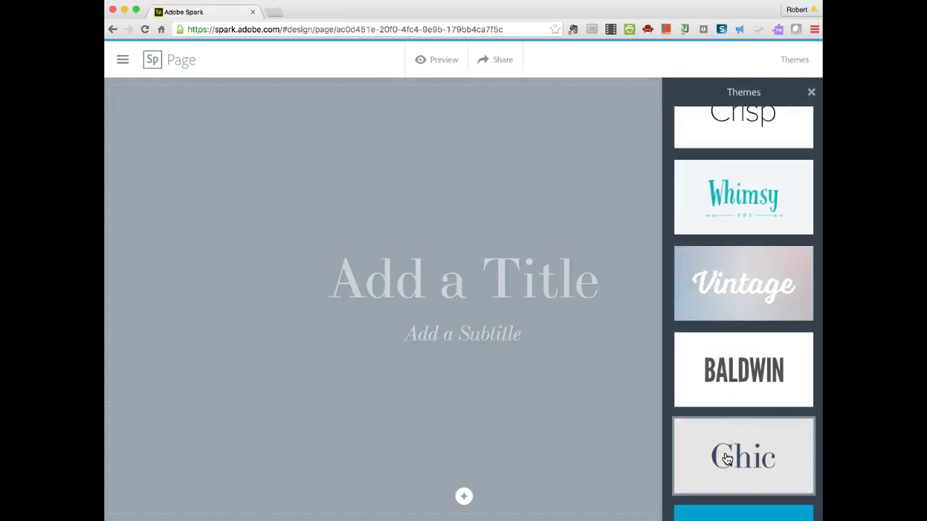
{"action": "left_click", "coordinate": [812, 95]}
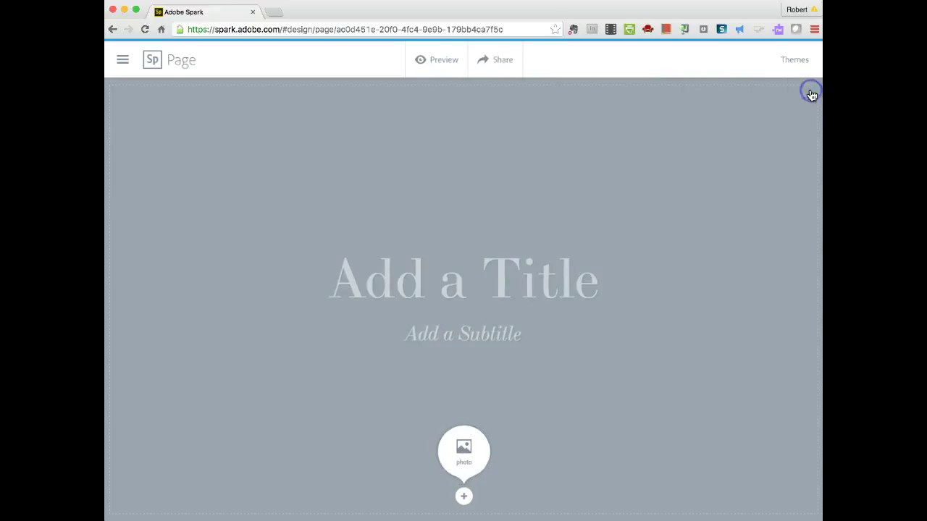
Enter 'Test Spark' as the page title and 'This is my first try' as the subtitle.
{"action": "left_click", "coordinate": [459, 278]}
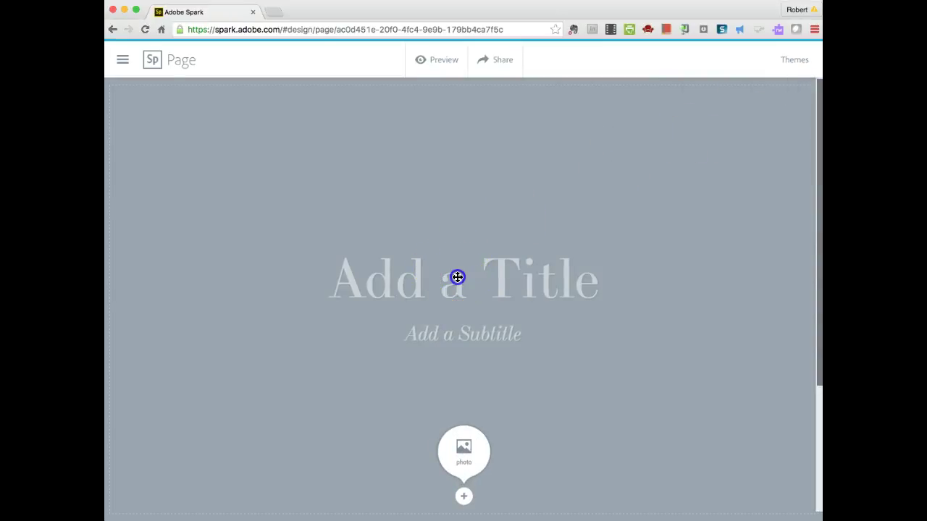
{"action": "type", "text": "Test Spark"}
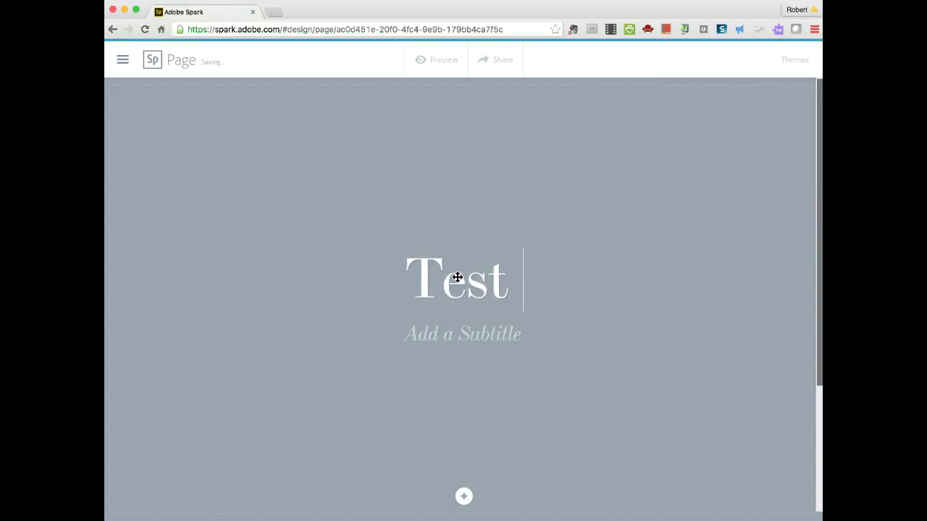
{"action": "left_click", "coordinate": [460, 339]}
{"action": "type", "text": "This is "}
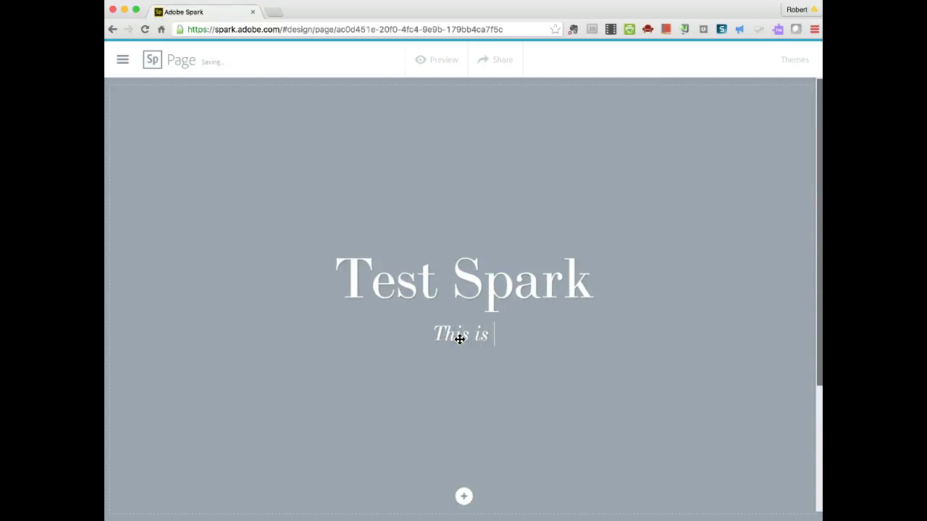
{"action": "type", "text": "my first try"}
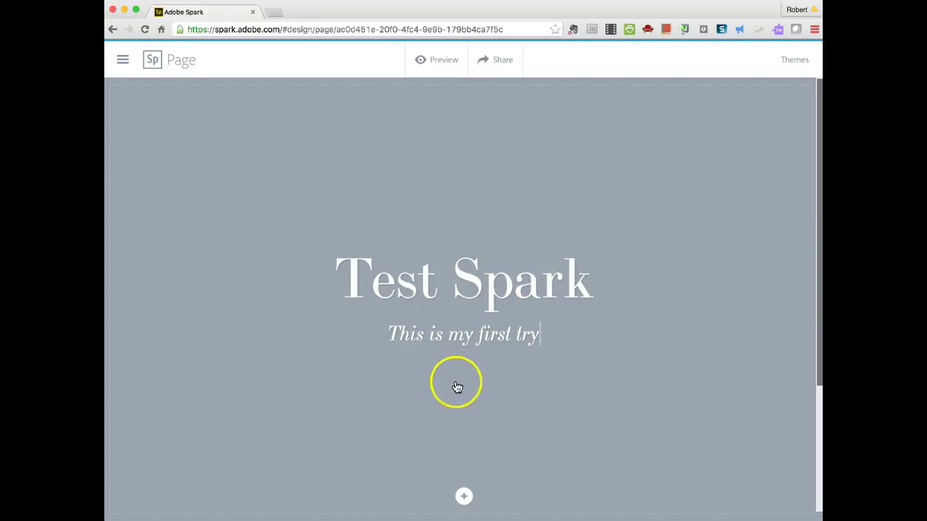
Add a Photo block to the page and bring up the Add photos panel's upload option.
{"action": "left_click", "coordinate": [464, 497]}
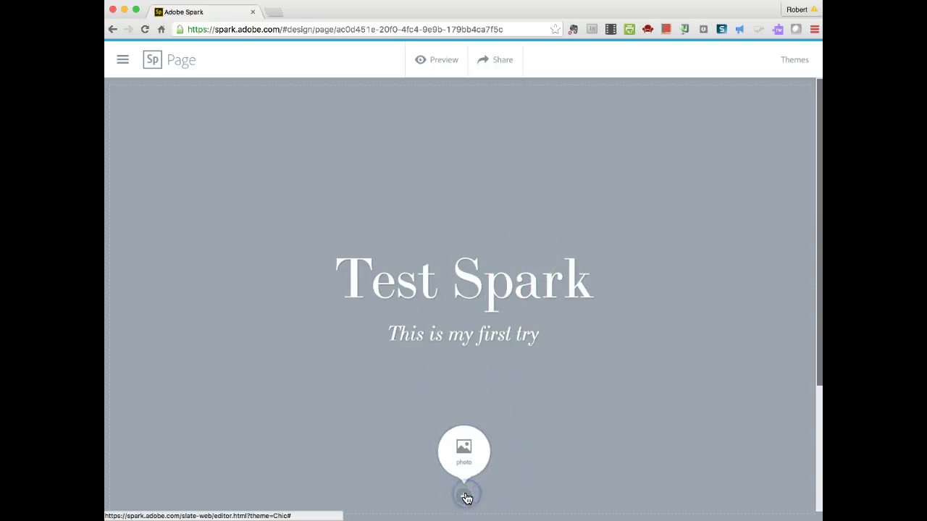
{"action": "left_click", "coordinate": [464, 450]}
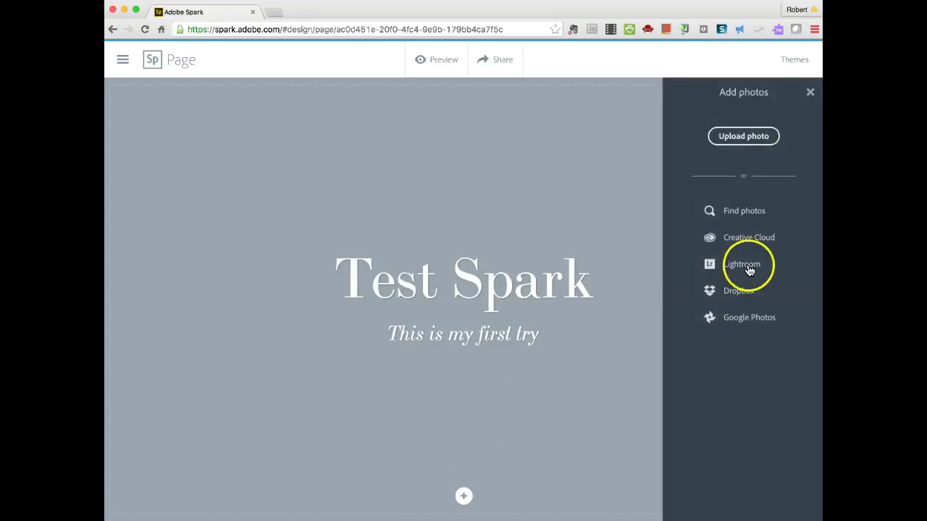
{"action": "left_click", "coordinate": [748, 139]}
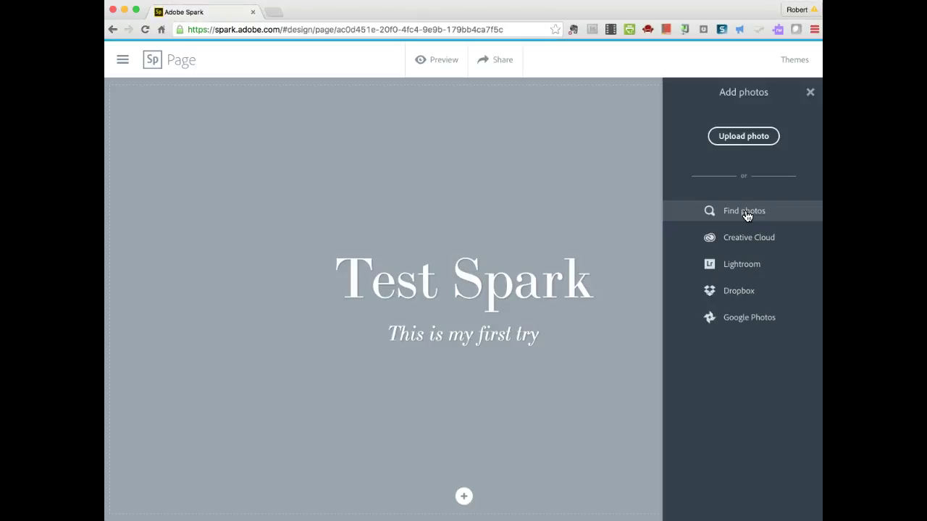
{"action": "mouse_move", "coordinate": [747, 216]}
{"action": "left_mouse_down"}
{"action": "mouse_move", "coordinate": [720, 252]}
{"action": "mouse_move", "coordinate": [736, 269]}
{"action": "mouse_move", "coordinate": [736, 301]}
{"action": "left_mouse_up"}
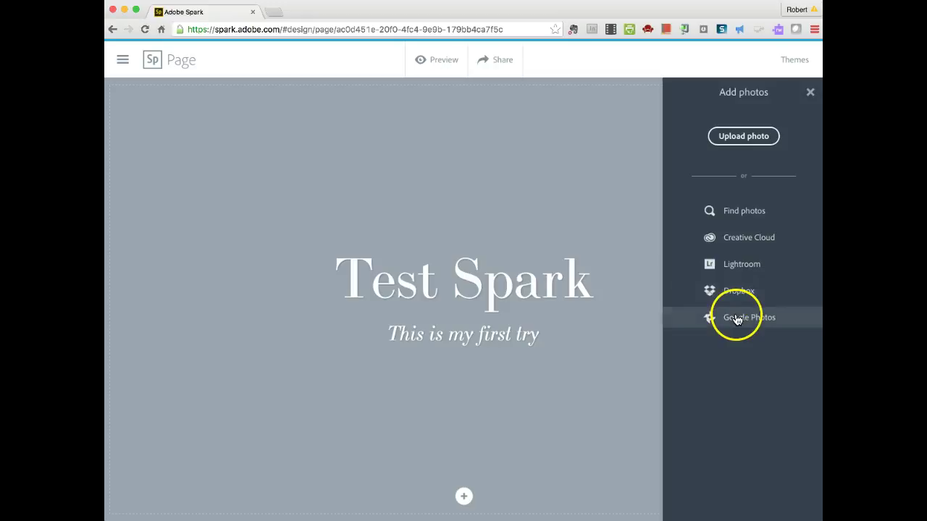
{"action": "left_click", "coordinate": [736, 245]}
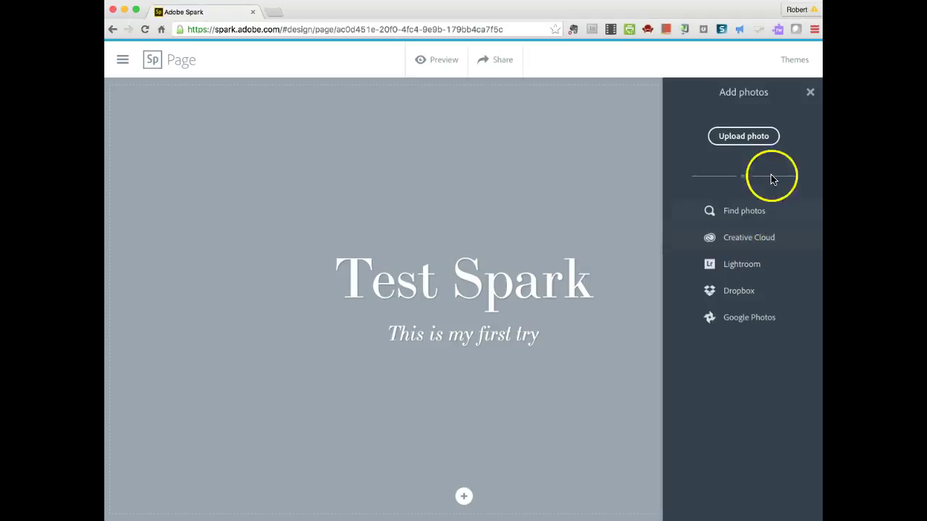
Upload the second January Desktop screenshot as the cover photo behind the 'Test Spark' title.
{"action": "left_click", "coordinate": [736, 138]}
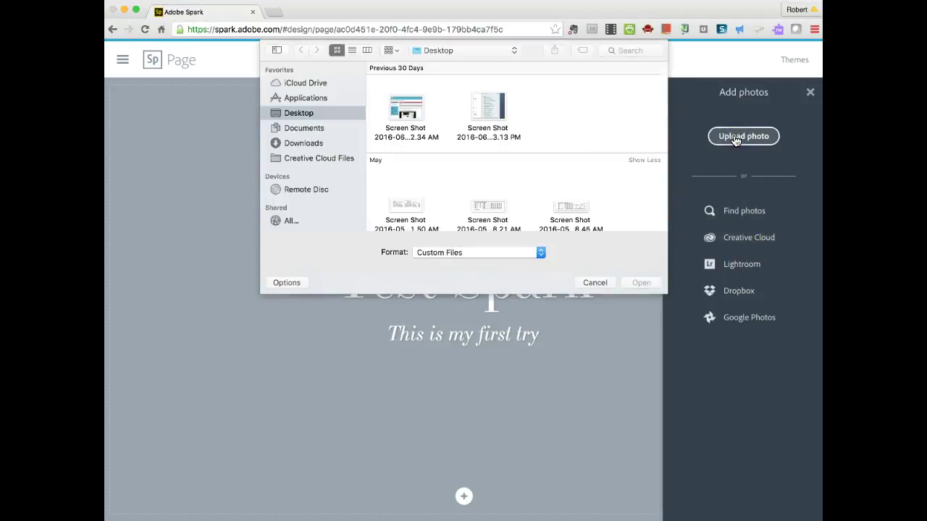
{"action": "scroll", "coordinate": [562, 186], "scroll_direction": "down", "scroll_amount": 10}
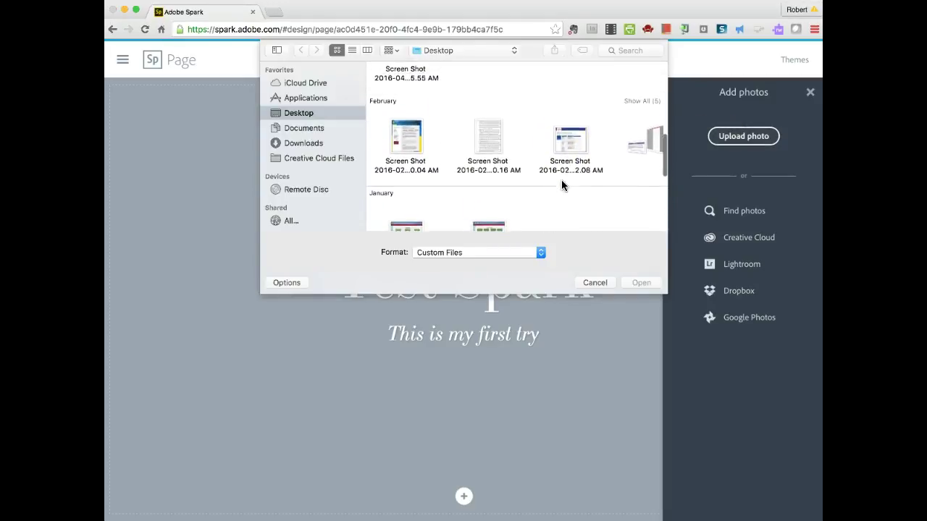
{"action": "scroll", "coordinate": [562, 186], "scroll_direction": "down", "scroll_amount": 5}
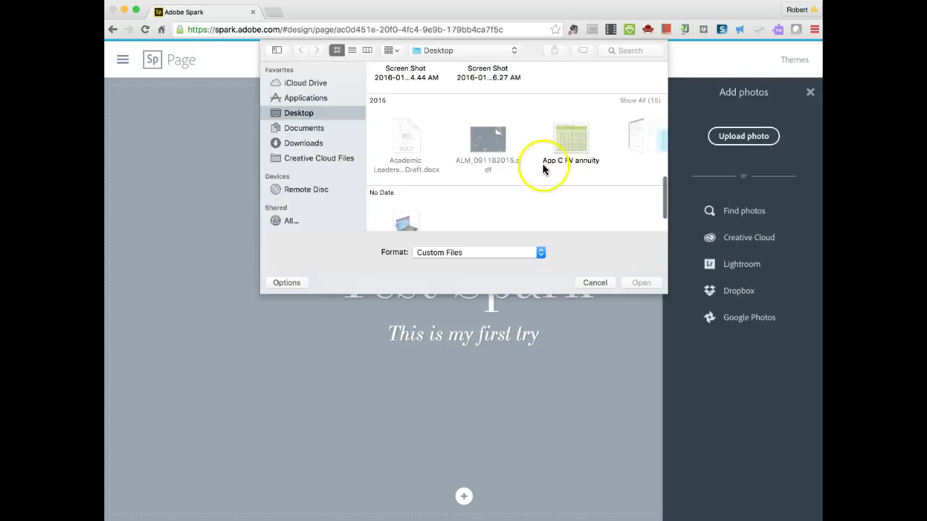
{"action": "scroll", "coordinate": [532, 171], "scroll_direction": "down", "scroll_amount": 3}
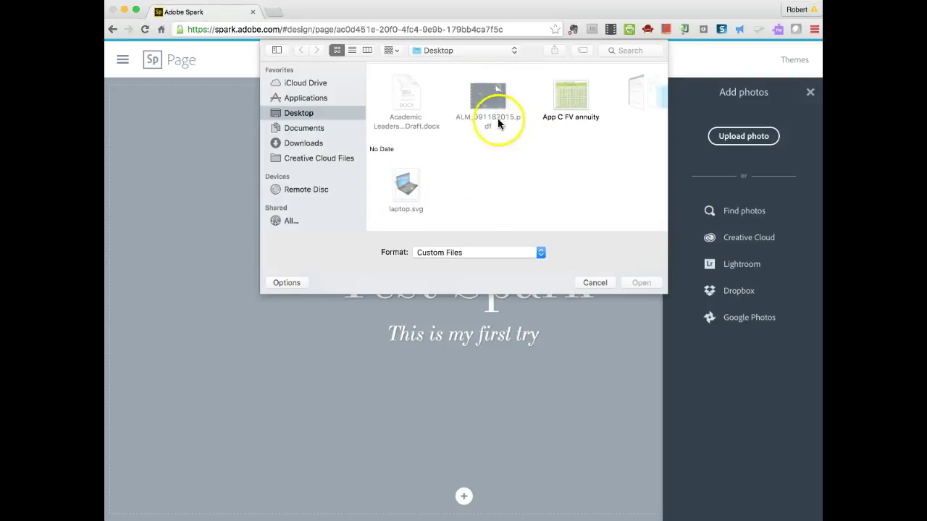
{"action": "scroll", "coordinate": [508, 164], "scroll_direction": "up", "scroll_amount": 5}
{"action": "left_click", "coordinate": [495, 141]}
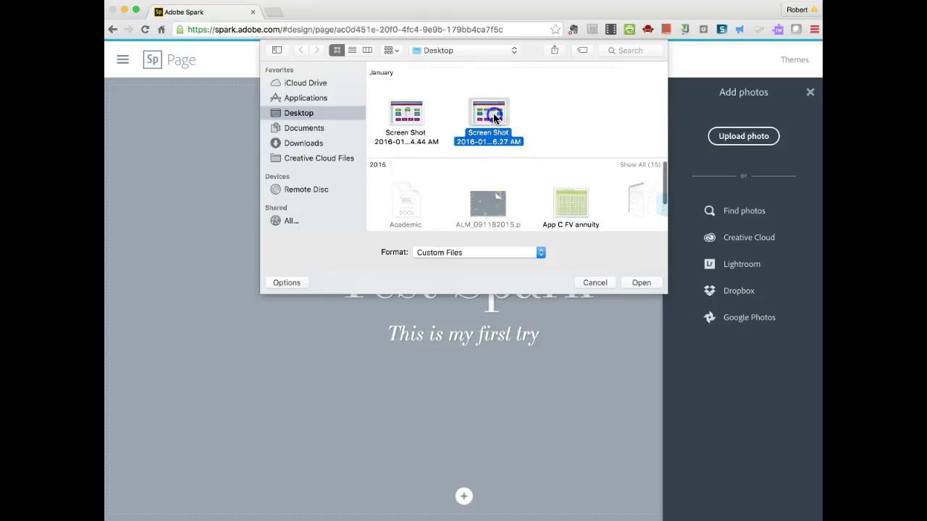
{"action": "left_click", "coordinate": [643, 283]}
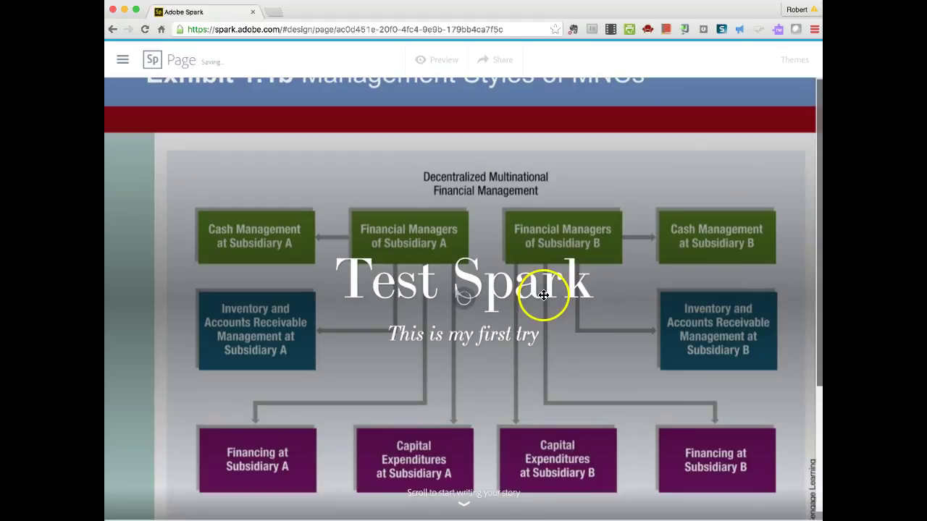
Preview the Test Spark page, return to editing, and open its Share dialog.
{"action": "left_click_drag", "start_coordinate": [496, 288], "coordinate": [526, 327]}
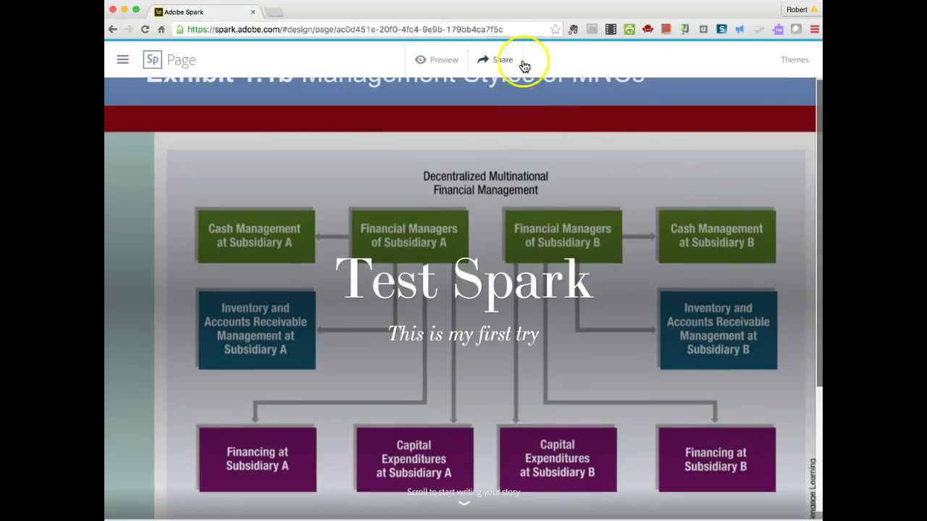
{"action": "left_click", "coordinate": [440, 61]}
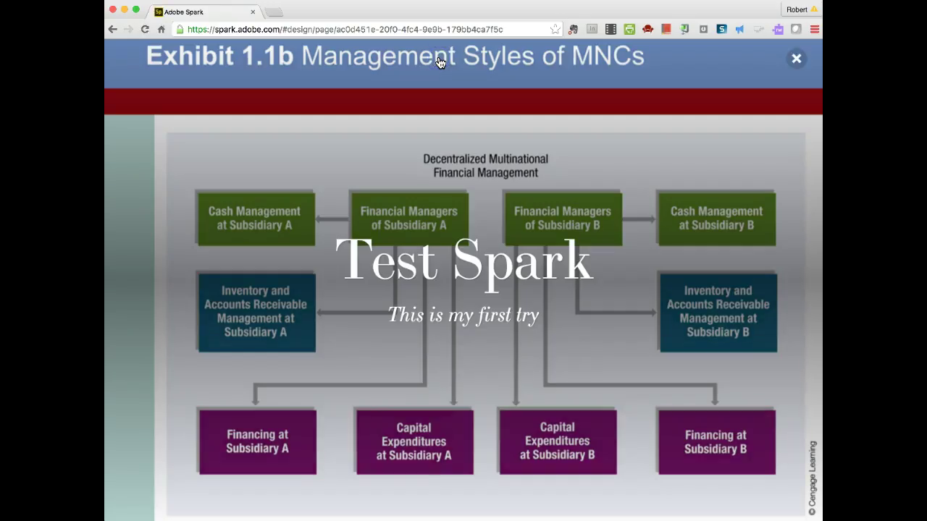
{"action": "left_click_drag", "start_coordinate": [486, 263], "coordinate": [490, 308]}
{"action": "left_click", "coordinate": [467, 261]}
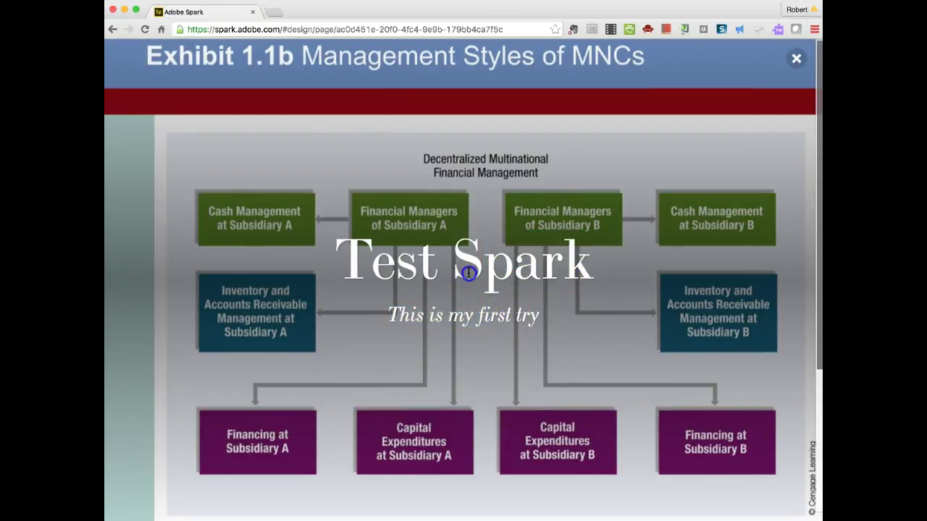
{"action": "left_click", "coordinate": [796, 61]}
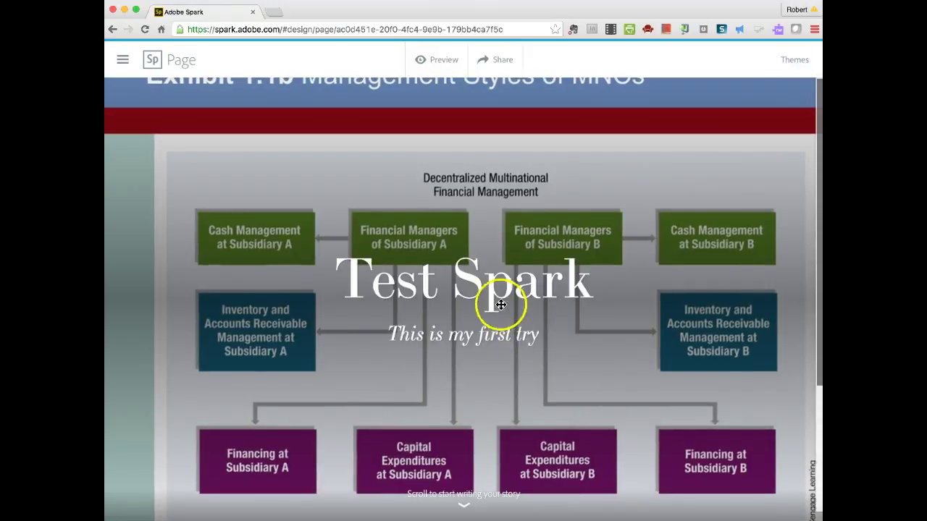
{"action": "left_click_drag", "start_coordinate": [497, 302], "coordinate": [504, 361]}
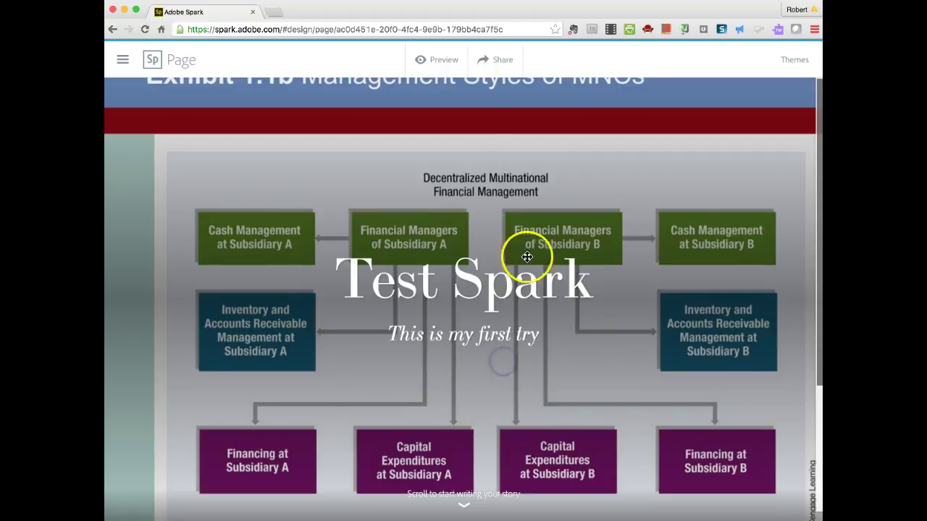
{"action": "left_click", "coordinate": [493, 60]}
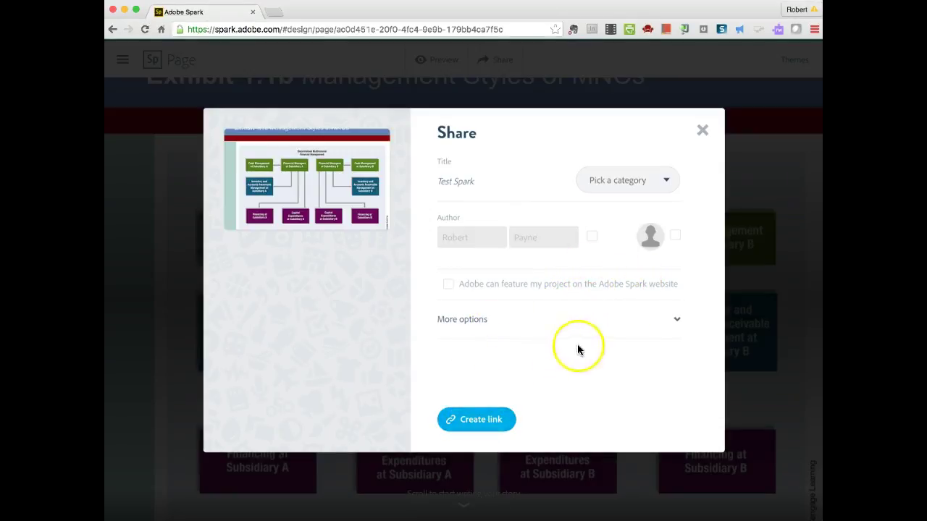
Set the page category to Business under the Share dialog's More options.
{"action": "left_click", "coordinate": [676, 319]}
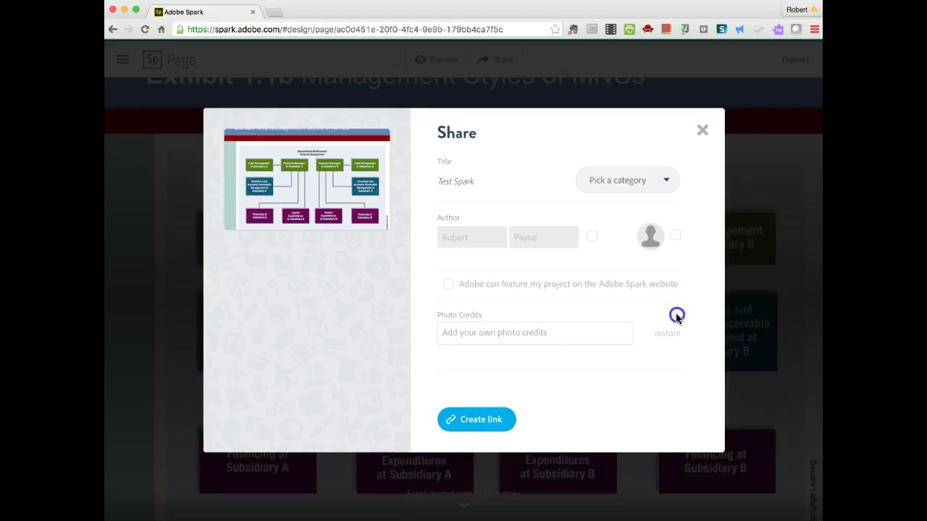
{"action": "left_click", "coordinate": [667, 183]}
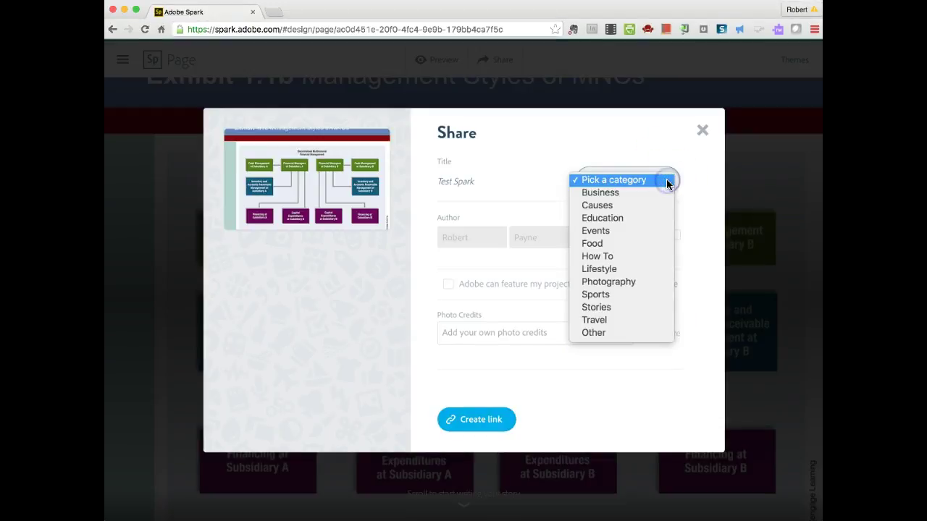
{"action": "left_click", "coordinate": [694, 180]}
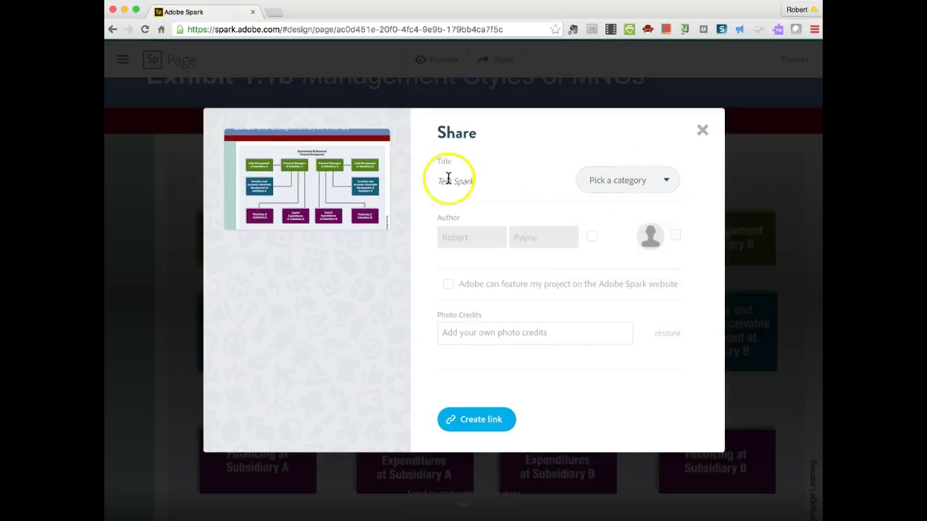
{"action": "left_click", "coordinate": [664, 180]}
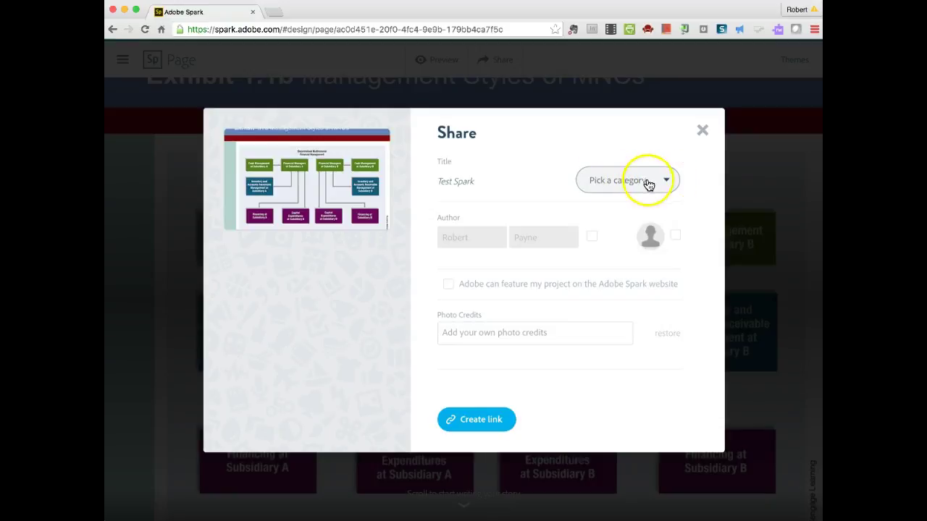
{"action": "left_click", "coordinate": [666, 180]}
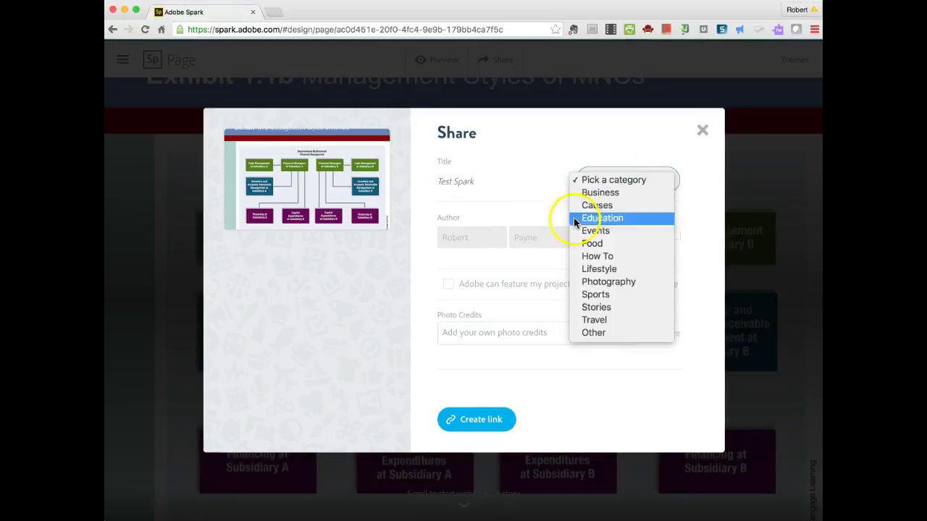
{"action": "left_click", "coordinate": [723, 248]}
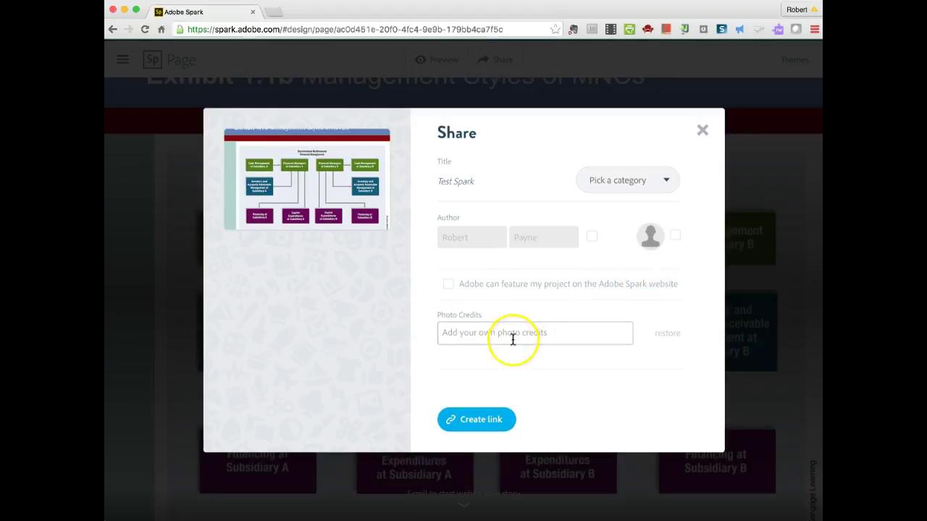
{"action": "left_click", "coordinate": [474, 426]}
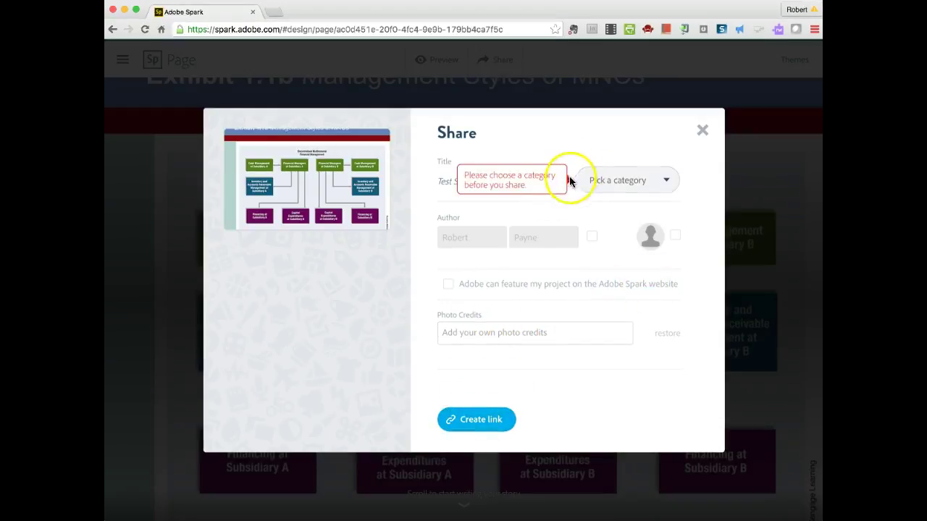
{"action": "left_click", "coordinate": [667, 181]}
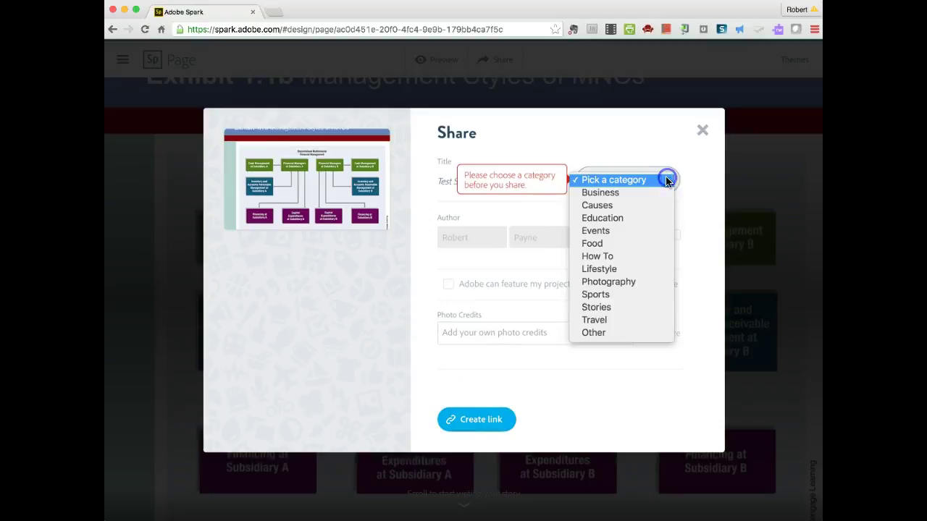
{"action": "left_click", "coordinate": [602, 194]}
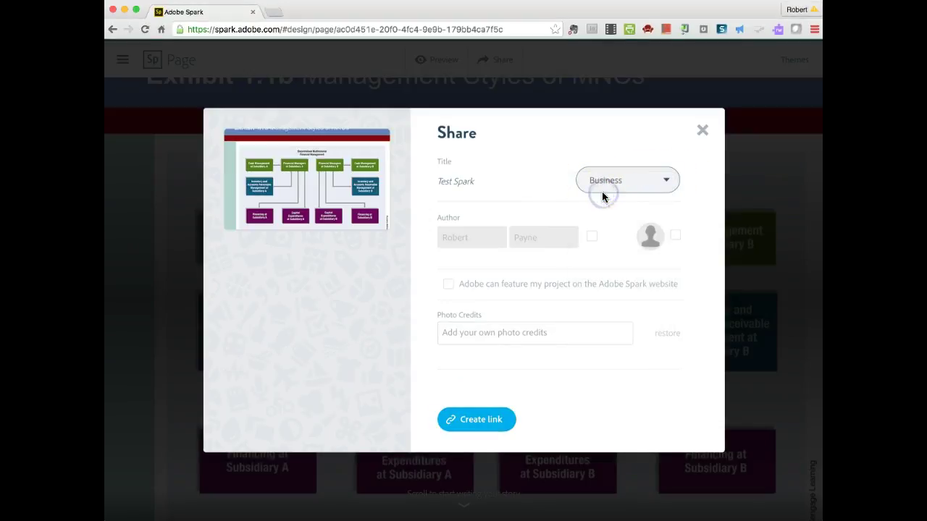
Generate and copy the spark.adobe.com share link, then close the Share dialog.
{"action": "left_click", "coordinate": [480, 419]}
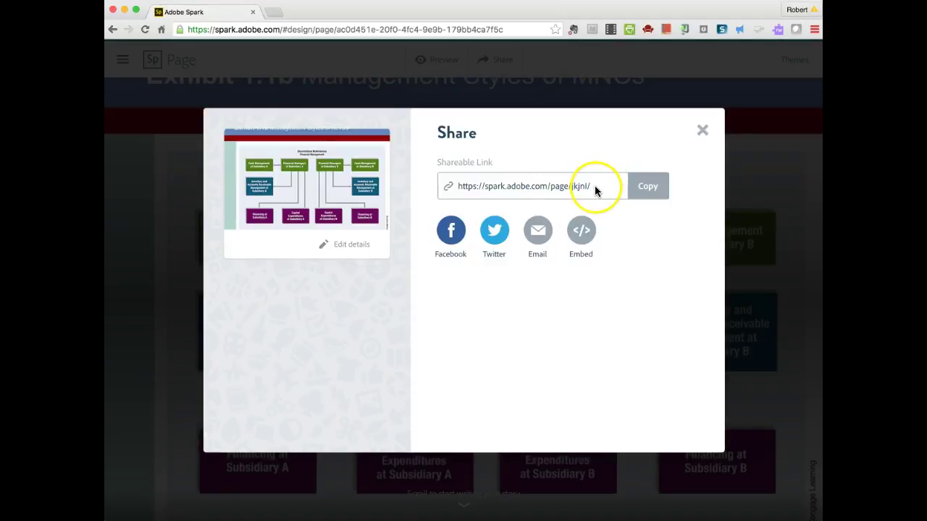
{"action": "left_click", "coordinate": [629, 185]}
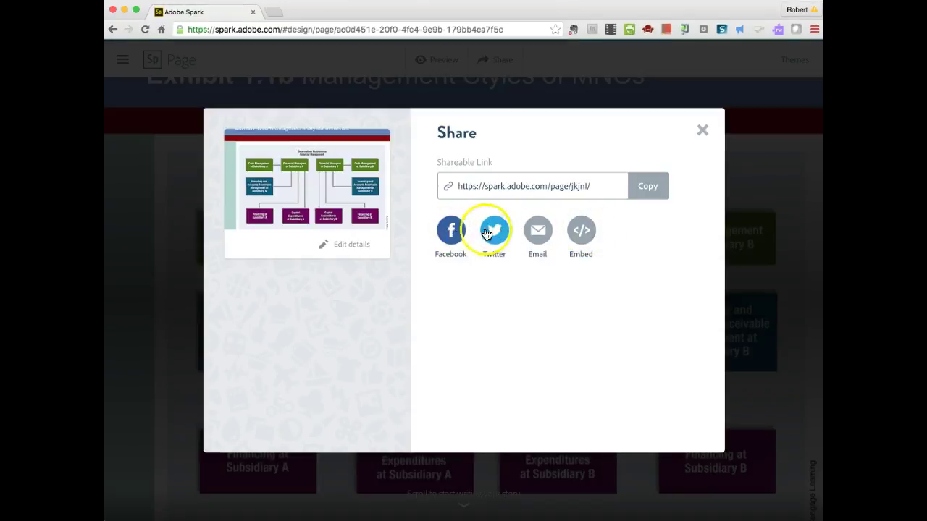
{"action": "left_click", "coordinate": [700, 130]}
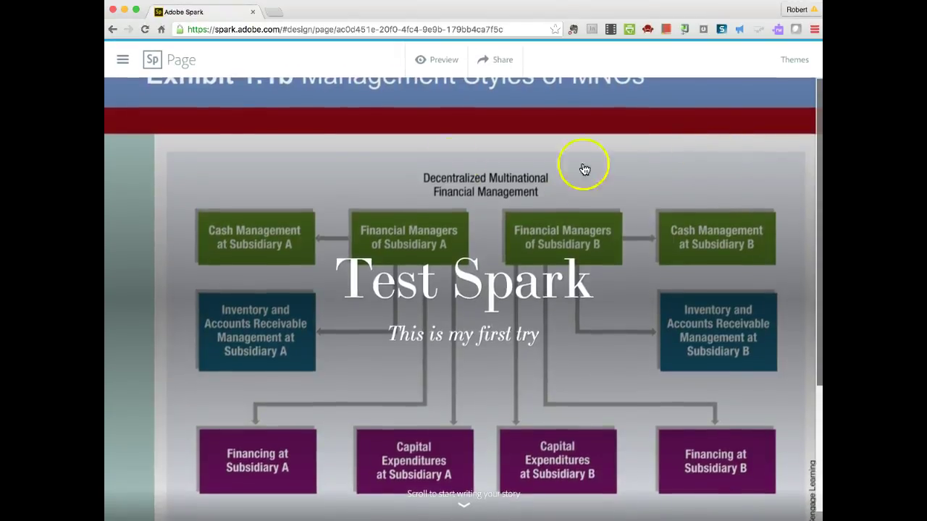
Start a new Spark Video project and skip the title prompt.
{"action": "left_click", "coordinate": [122, 61]}
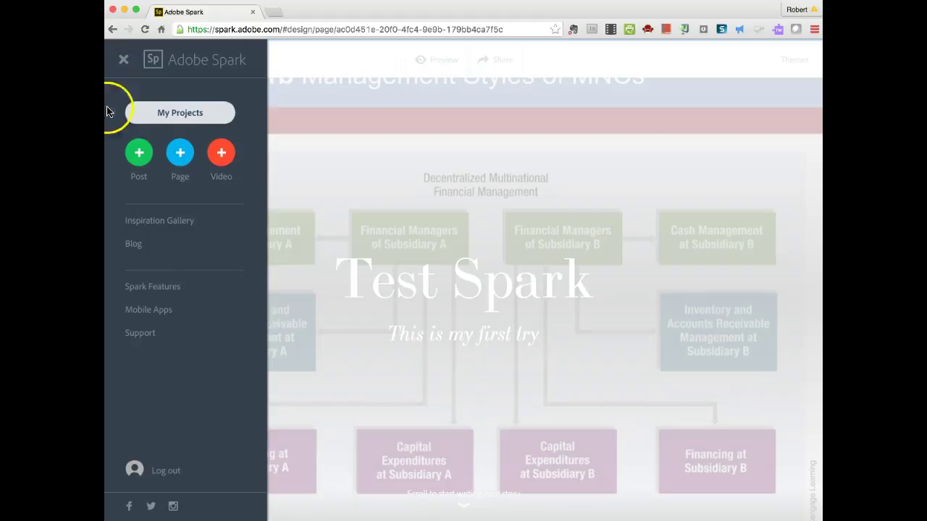
{"action": "left_click", "coordinate": [220, 153]}
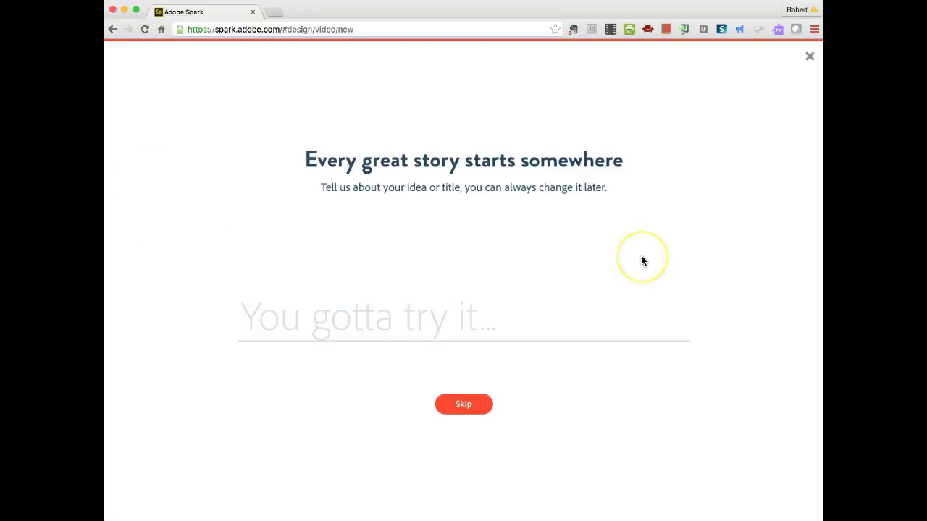
{"action": "left_click", "coordinate": [465, 405]}
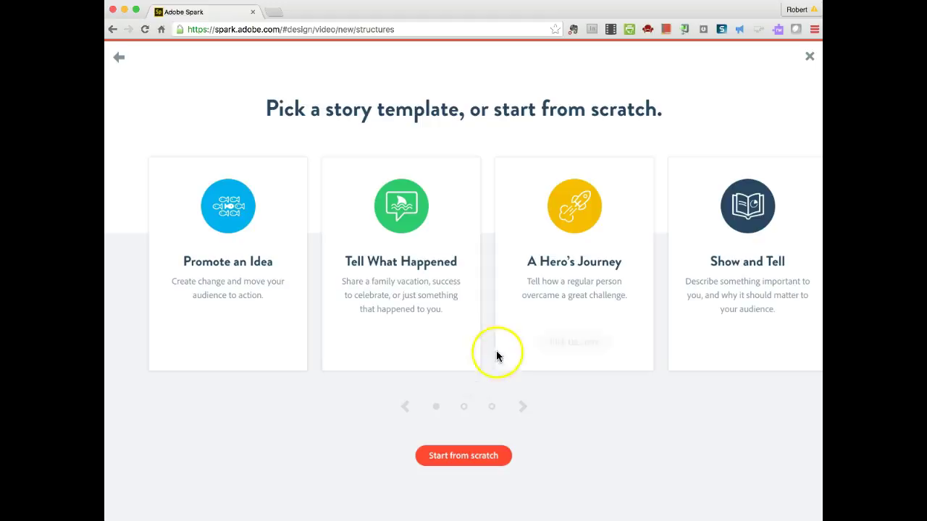
Browse the story template carousel and start the video from the Teach a Lesson template.
{"action": "left_click", "coordinate": [522, 408]}
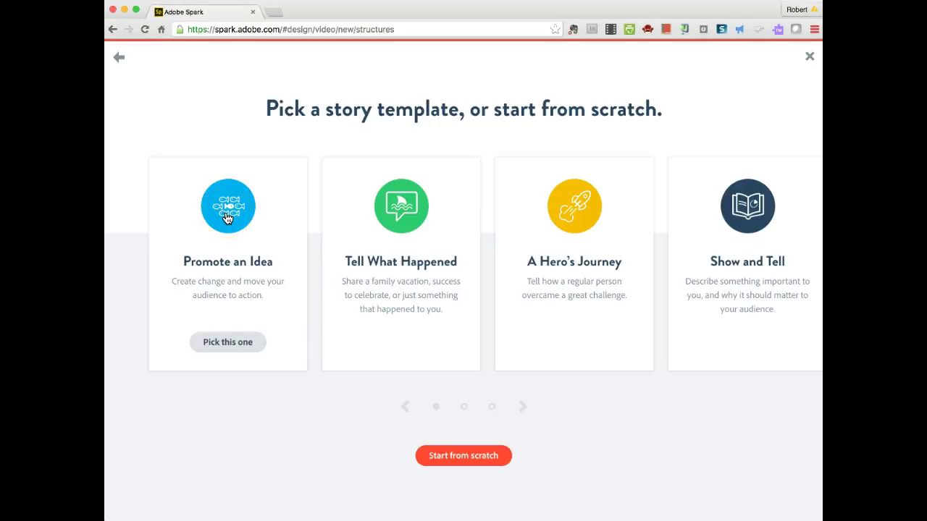
{"action": "left_click", "coordinate": [227, 235]}
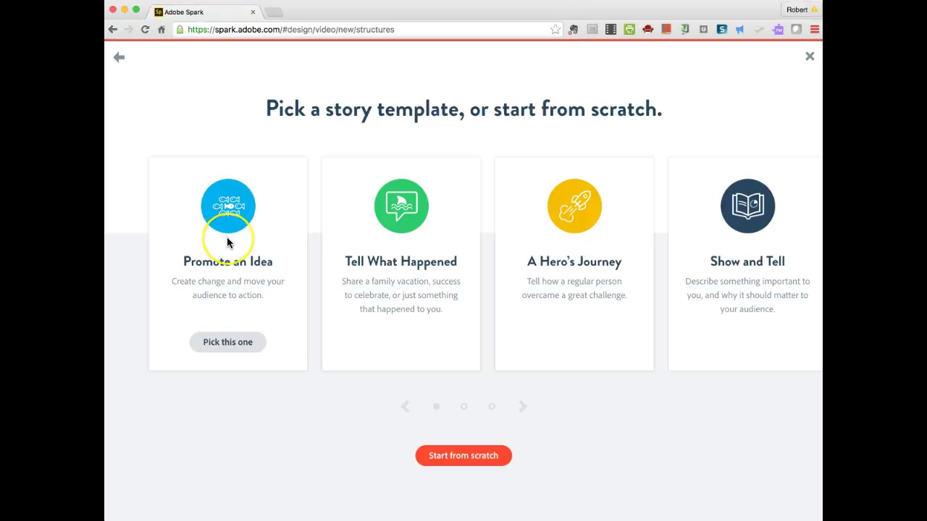
{"action": "left_click", "coordinate": [393, 220]}
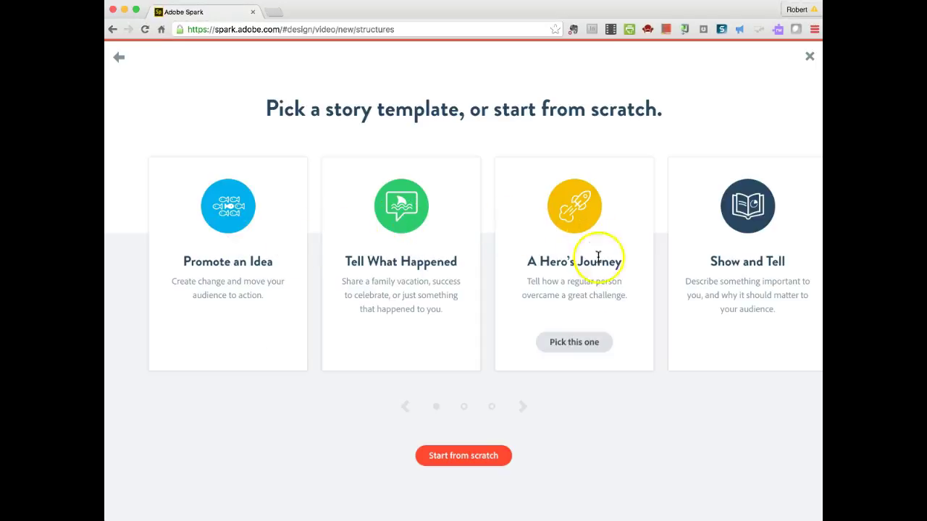
{"action": "mouse_move", "coordinate": [748, 217]}
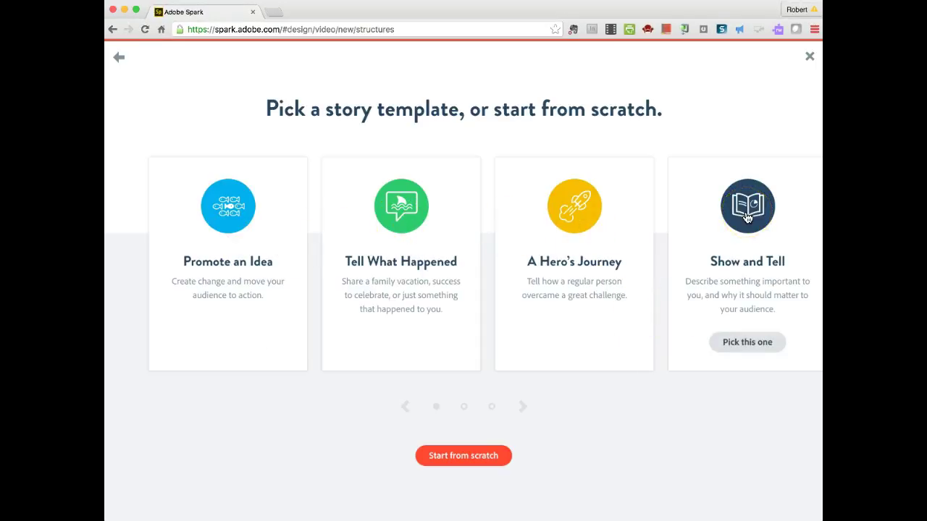
{"action": "left_click", "coordinate": [523, 407]}
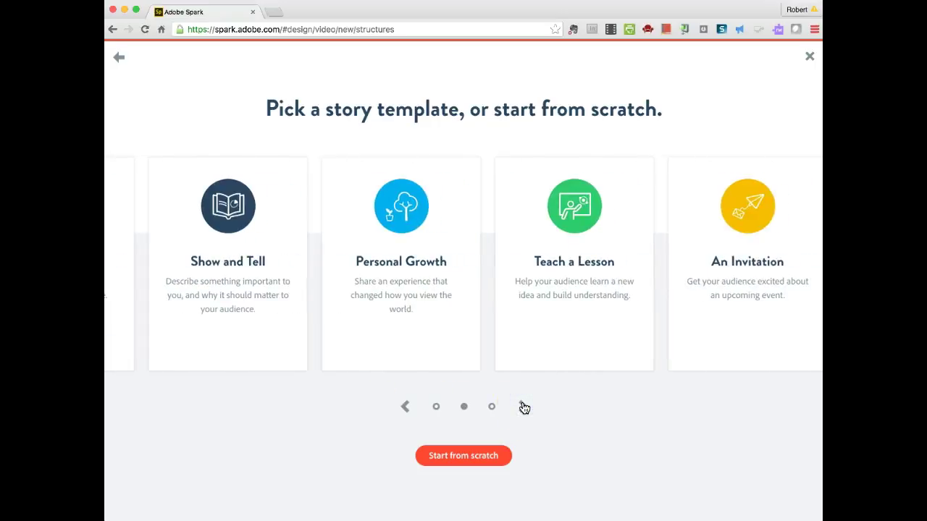
{"action": "left_click", "coordinate": [523, 407]}
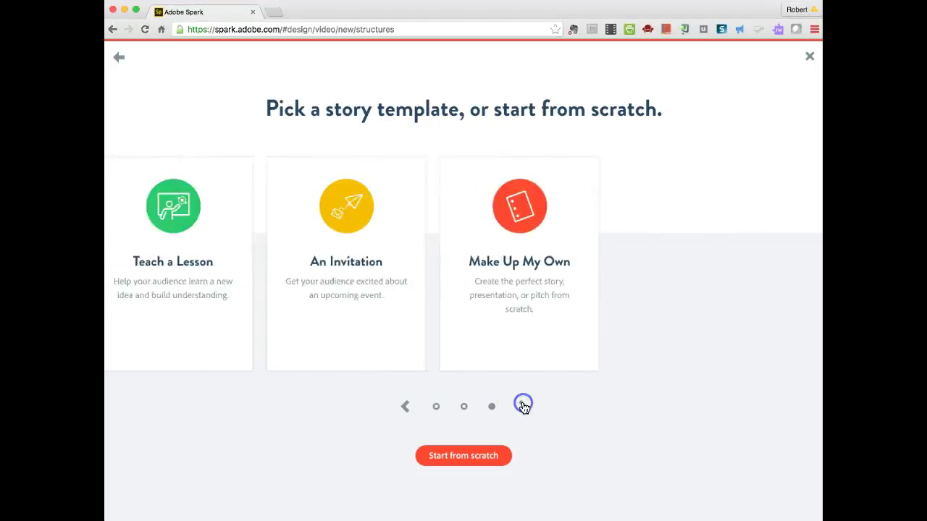
{"action": "mouse_move", "coordinate": [402, 210]}
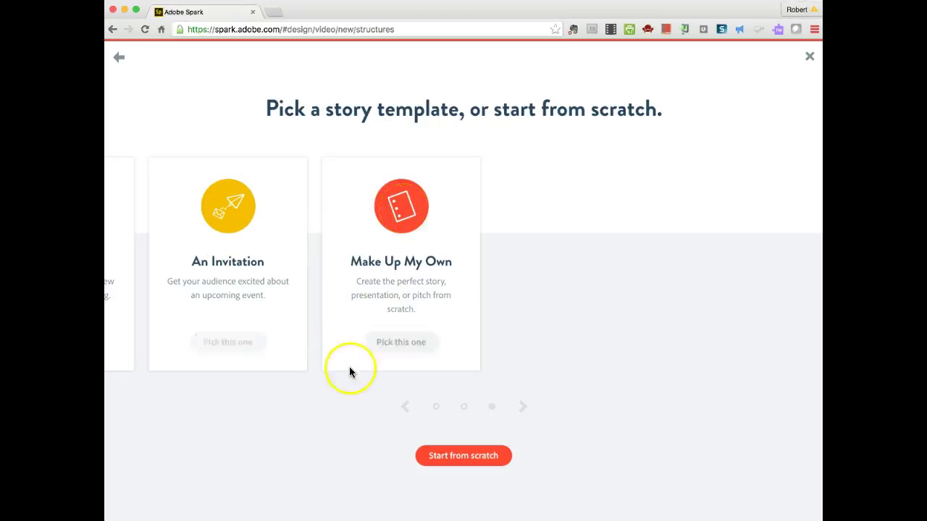
{"action": "left_click", "coordinate": [406, 406]}
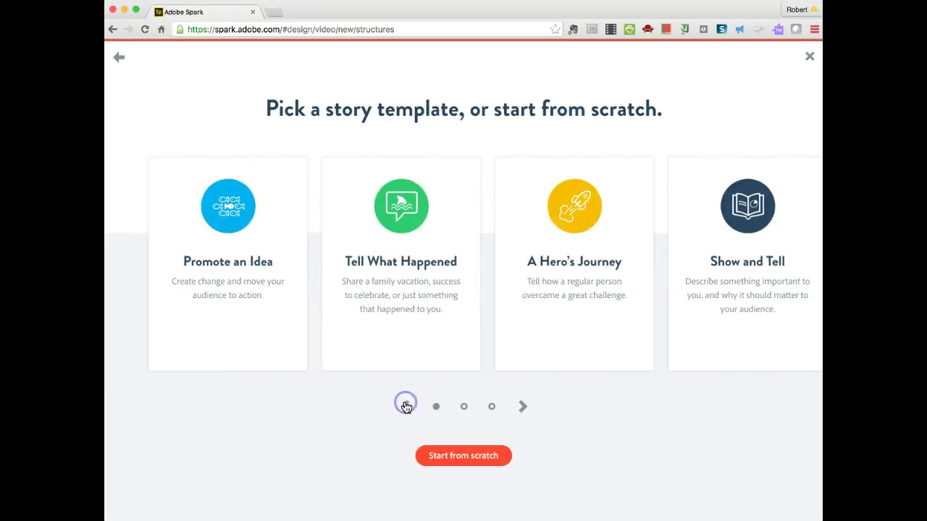
{"action": "left_click", "coordinate": [403, 406]}
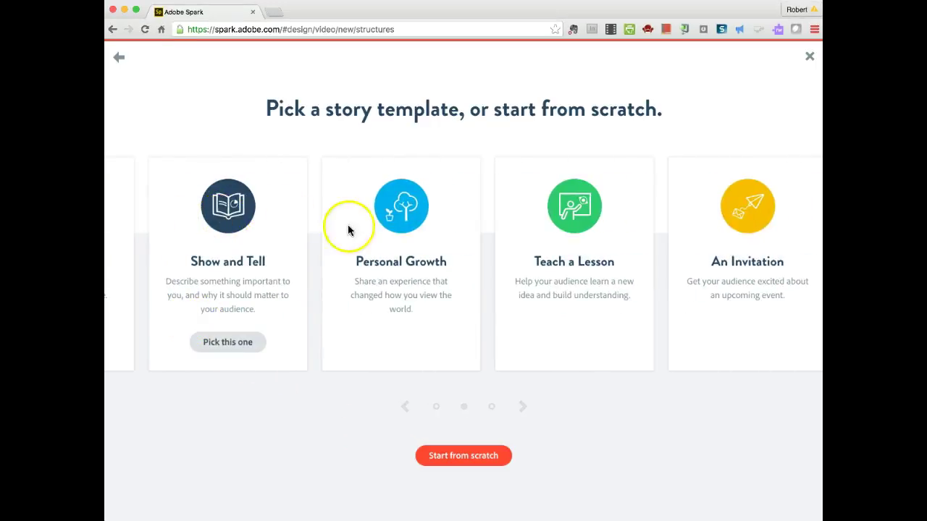
{"action": "left_click", "coordinate": [573, 229]}
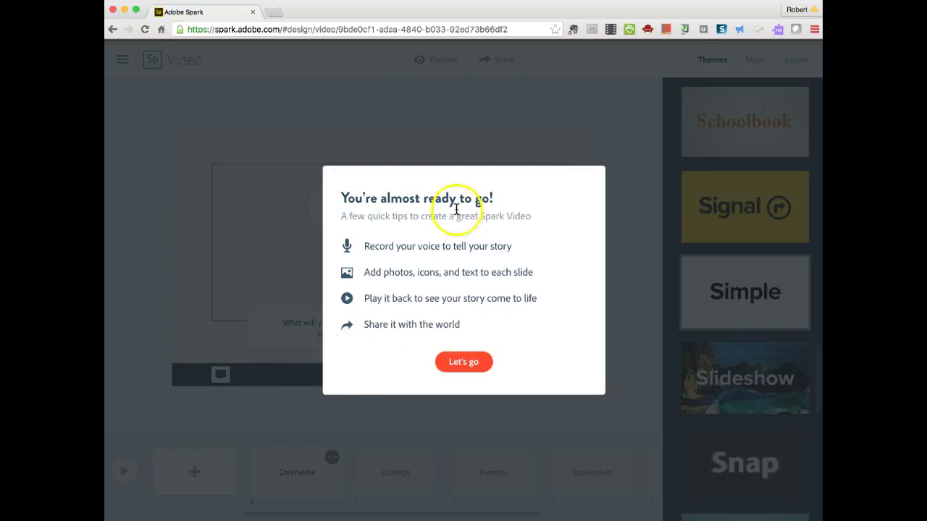
Dismiss the getting-started tips and open the Overview slide's add-content choices.
{"action": "left_click", "coordinate": [461, 365]}
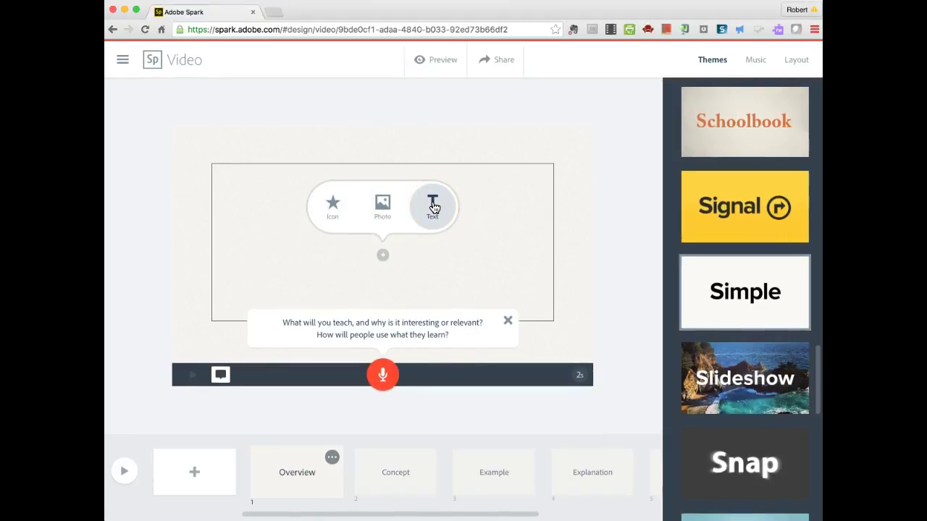
{"action": "left_click", "coordinate": [192, 472]}
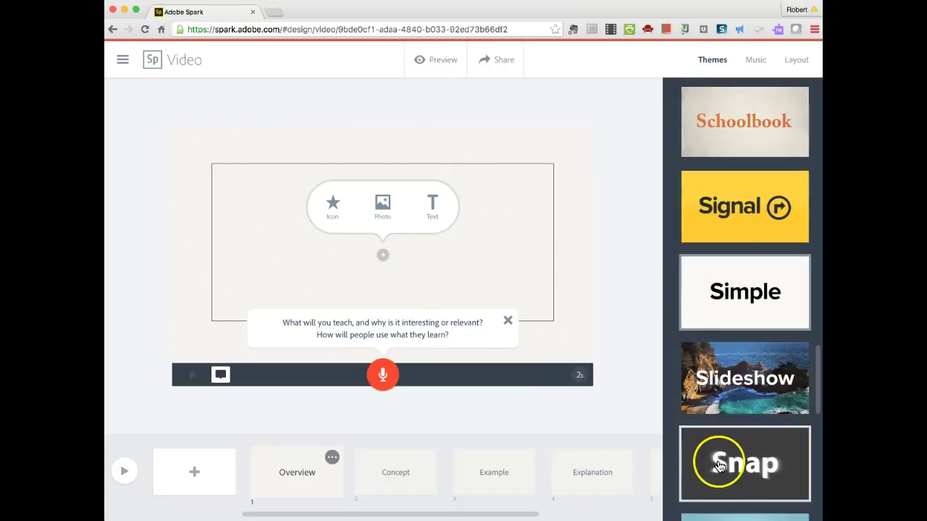
Try the Slideshow theme, then apply the yellow Signal theme to the whole video.
{"action": "left_click", "coordinate": [729, 382]}
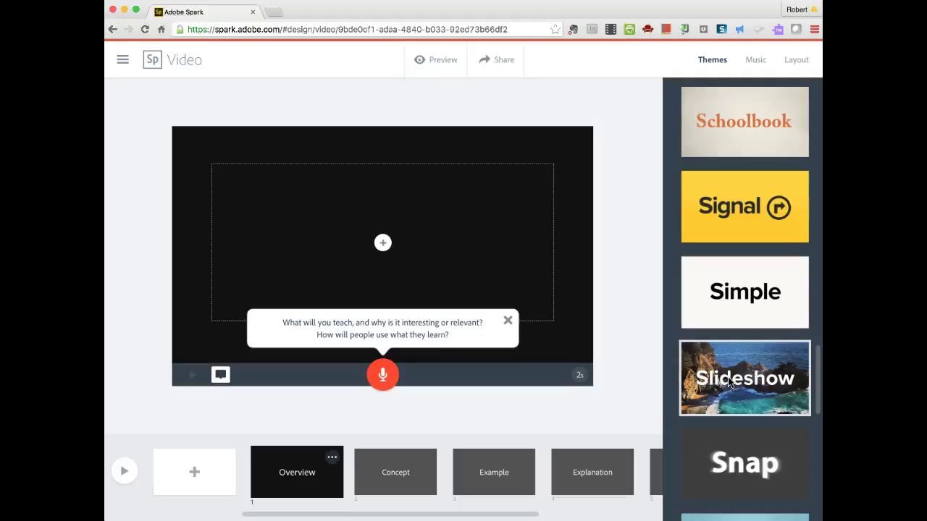
{"action": "left_click", "coordinate": [731, 209]}
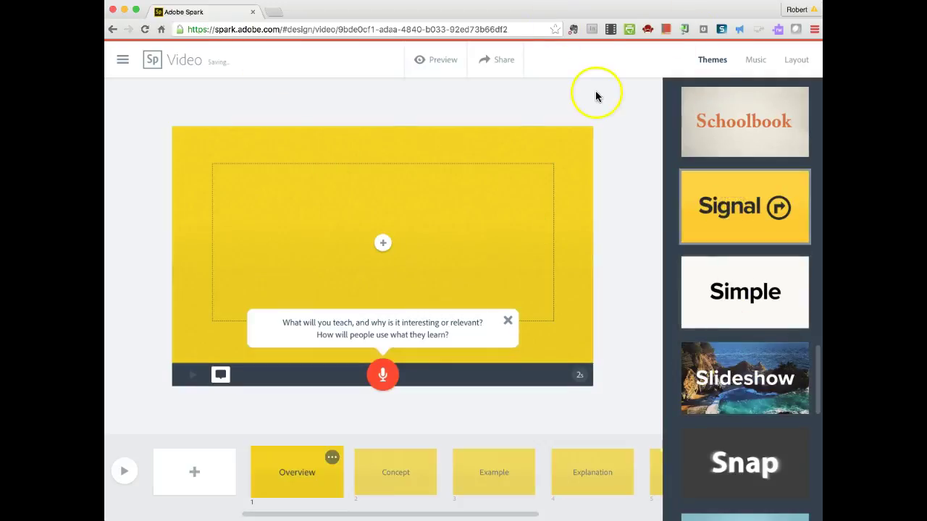
{"action": "left_click", "coordinate": [754, 62]}
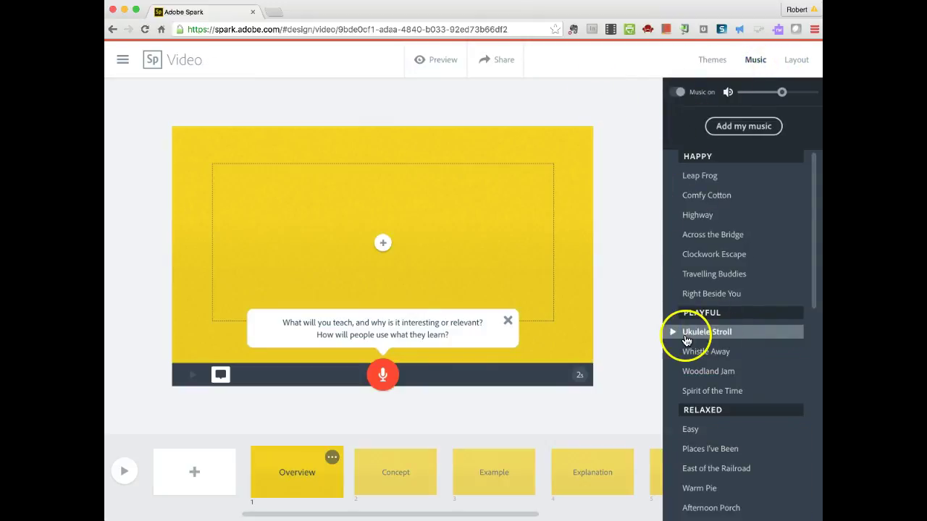
Choose Highway over Comfy Cotton as the background track and lower its volume slightly.
{"action": "mouse_move", "coordinate": [705, 341]}
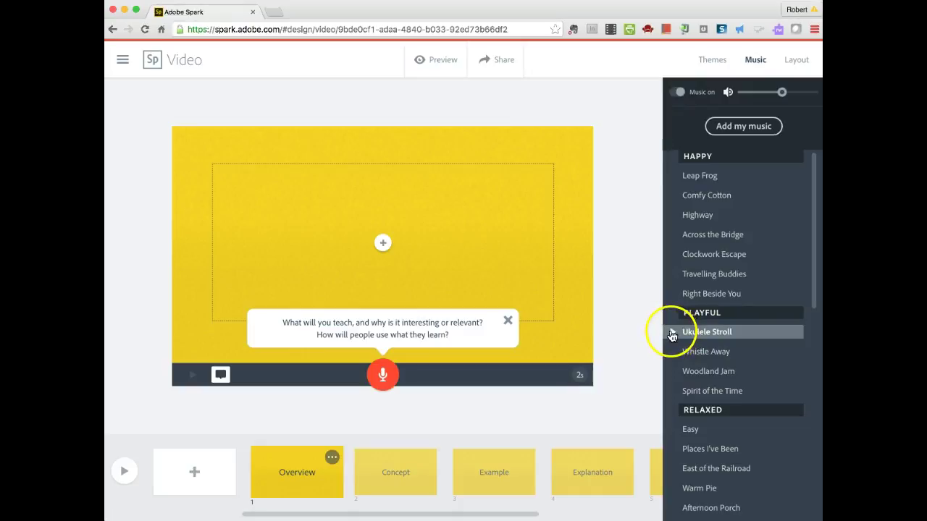
{"action": "left_click", "coordinate": [688, 197]}
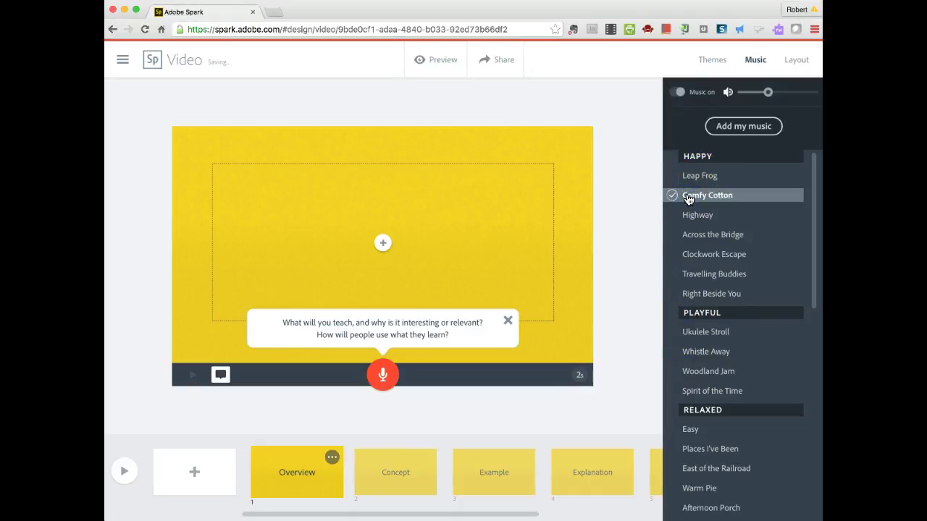
{"action": "left_click", "coordinate": [701, 217]}
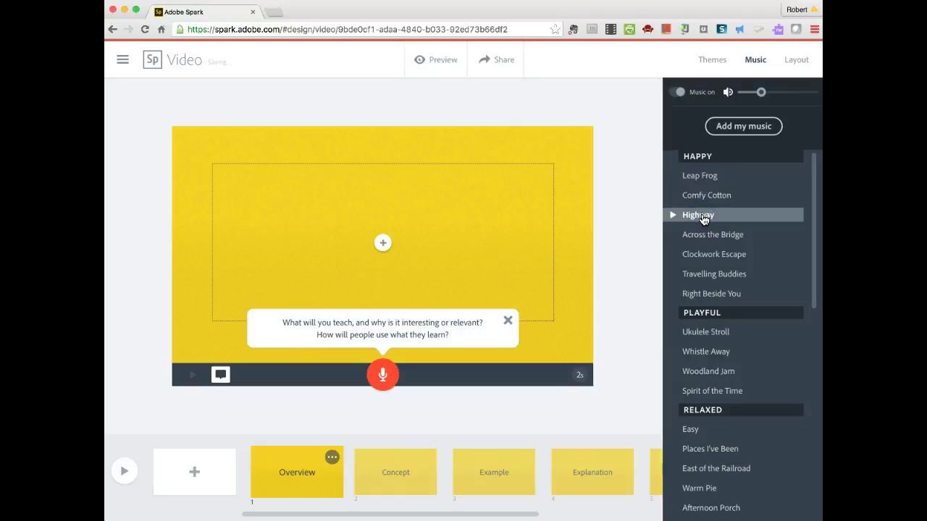
{"action": "left_click", "coordinate": [761, 93]}
{"action": "left_click_drag", "start_coordinate": [761, 96], "coordinate": [755, 97]}
{"action": "left_click", "coordinate": [680, 92]}
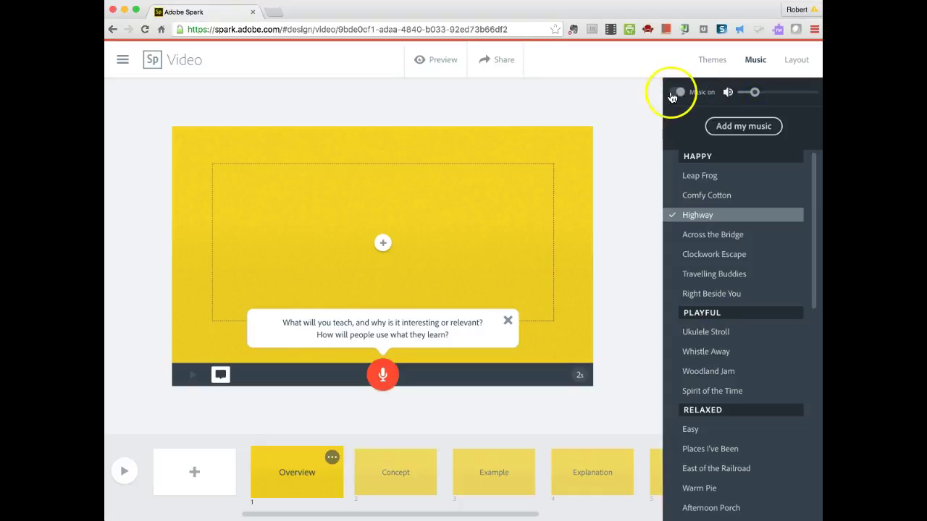
{"action": "left_click", "coordinate": [796, 61]}
Switch the Overview slide to the Two Things side-by-side layout.
{"action": "left_click", "coordinate": [742, 134]}
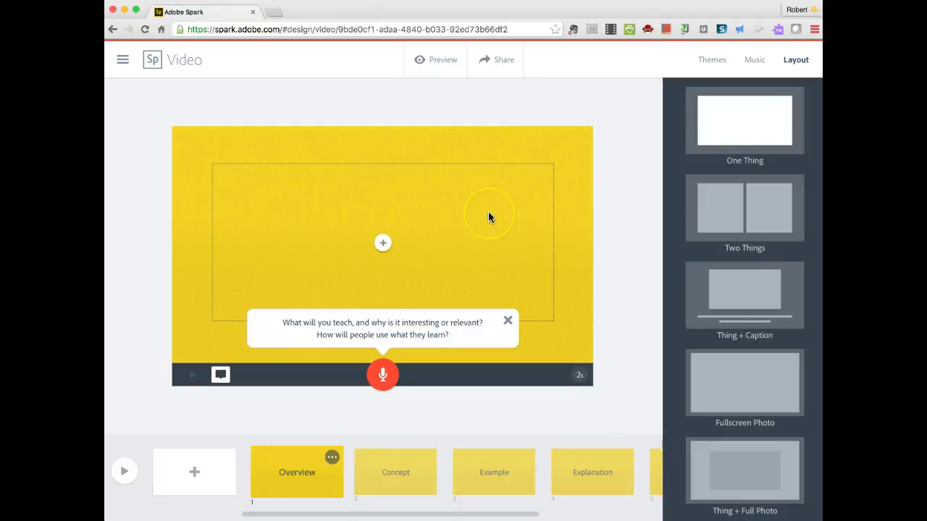
{"action": "left_click", "coordinate": [710, 213]}
{"action": "left_click", "coordinate": [732, 209]}
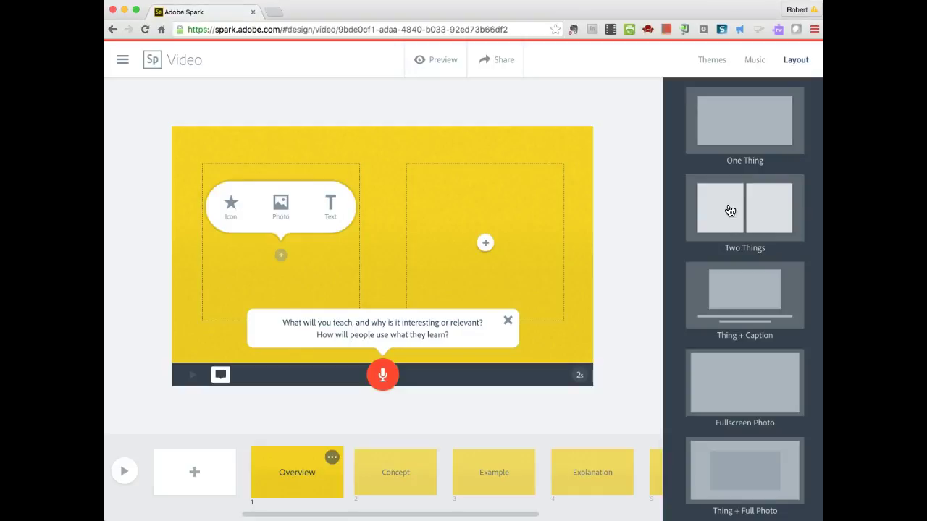
Choose Photo as the content for the slide's left box.
{"action": "left_click", "coordinate": [447, 210]}
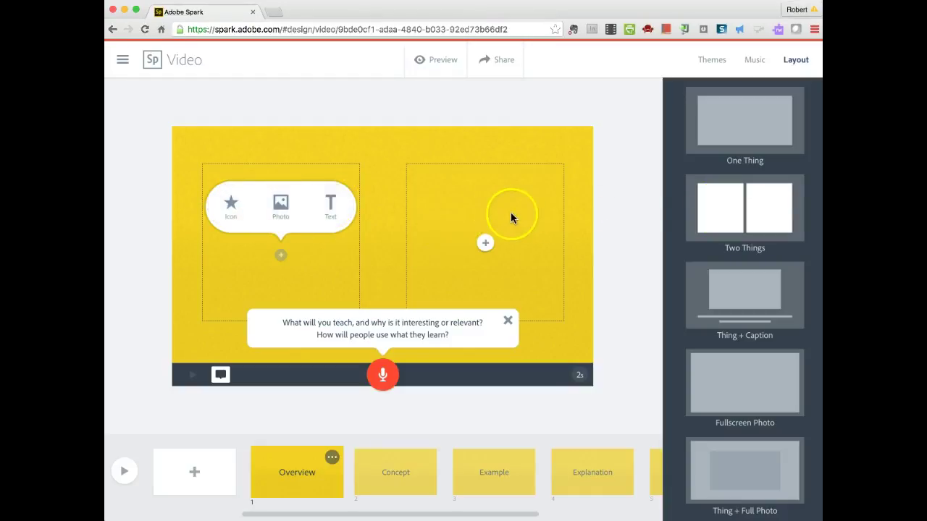
{"action": "left_click", "coordinate": [485, 244]}
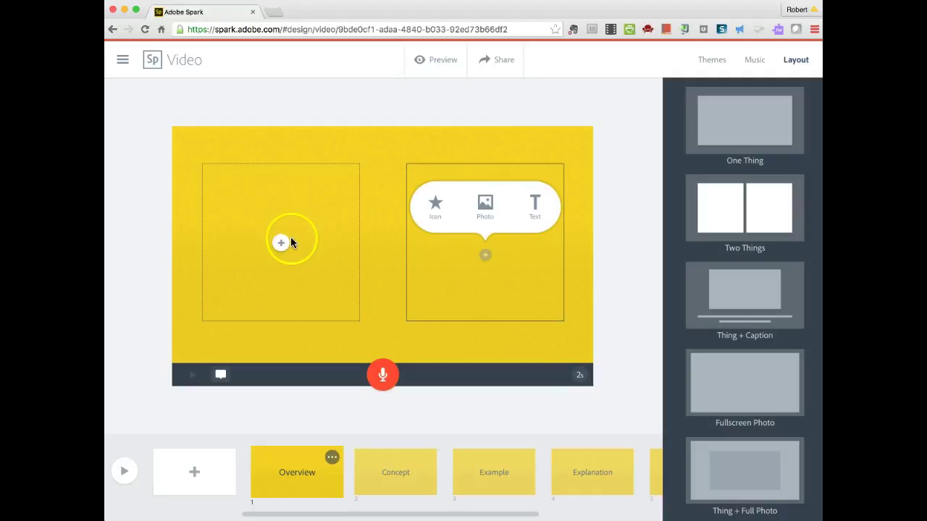
{"action": "left_click", "coordinate": [280, 243]}
{"action": "left_click", "coordinate": [493, 244]}
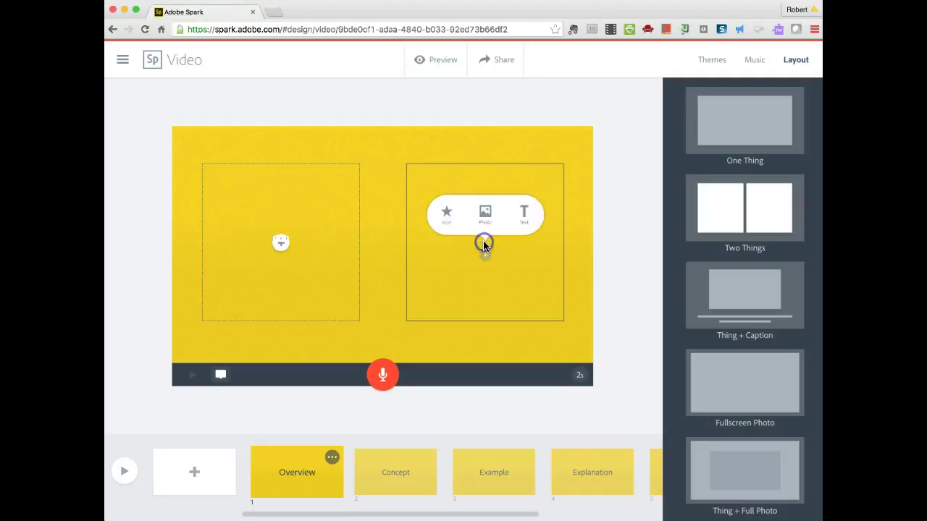
{"action": "left_click", "coordinate": [282, 242]}
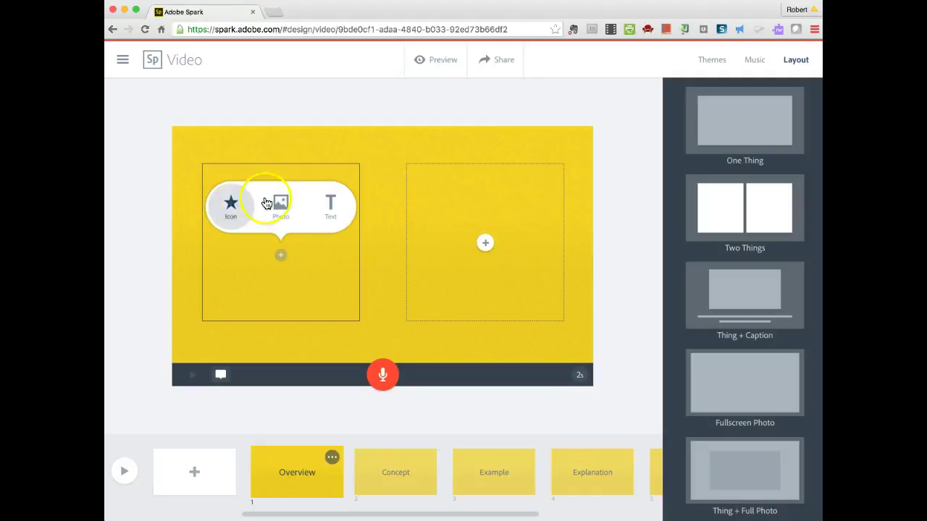
{"action": "left_click", "coordinate": [280, 205]}
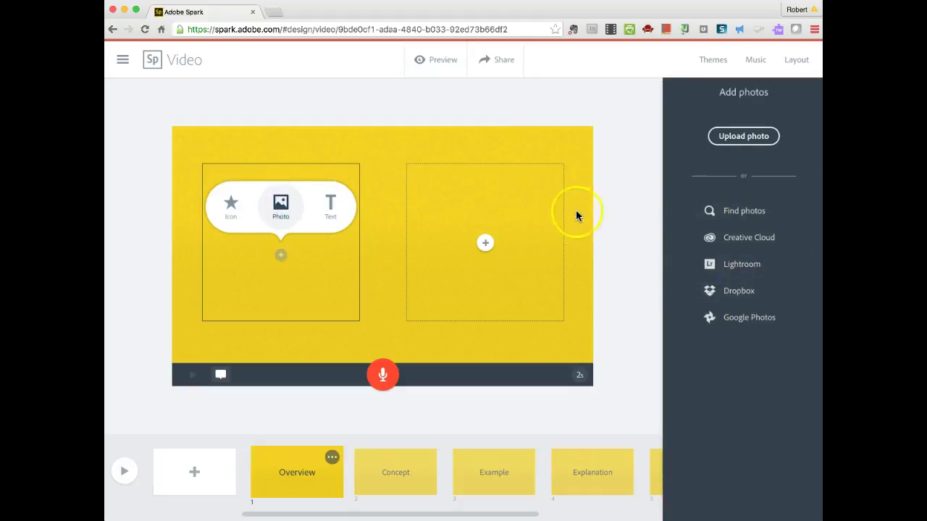
Add two lines of placeholder text to the right box.
{"action": "left_click", "coordinate": [485, 242]}
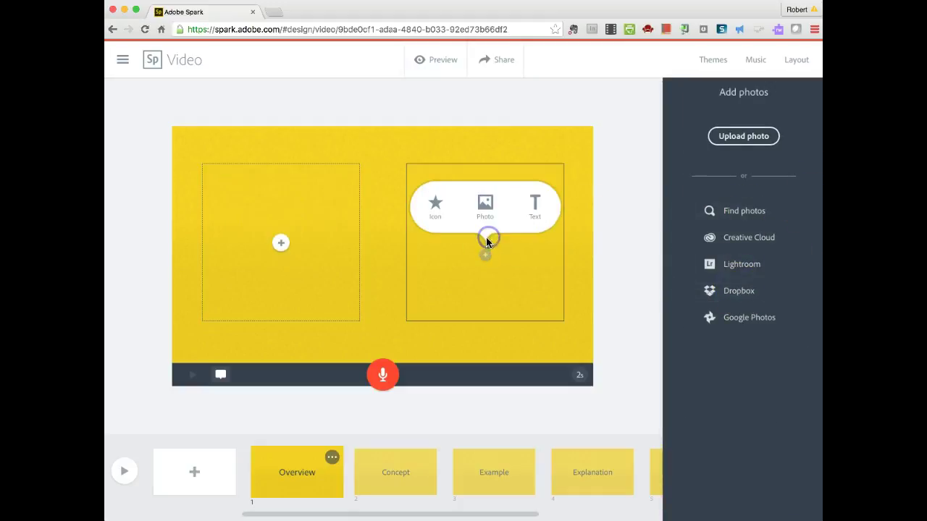
{"action": "left_click", "coordinate": [534, 205]}
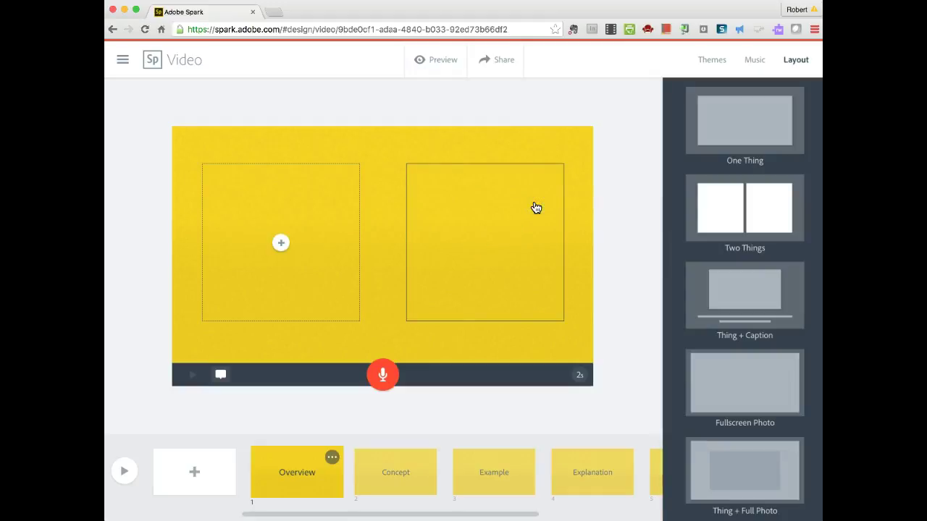
{"action": "type", "text": "fdjskldkjaljk"}
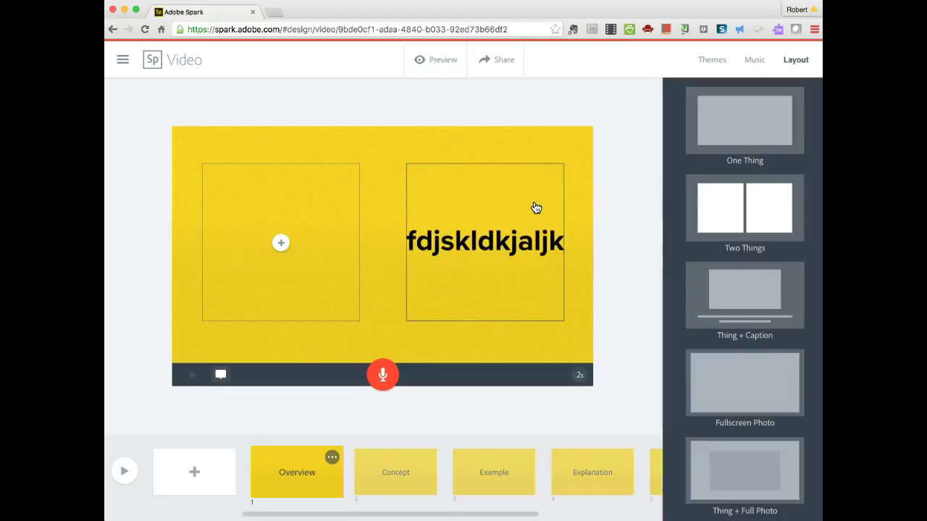
{"action": "type", "text": "dkjsfkjsdfjkj"}
{"action": "key", "text": "Return"}
{"action": "type", "text": "jfksajf"}
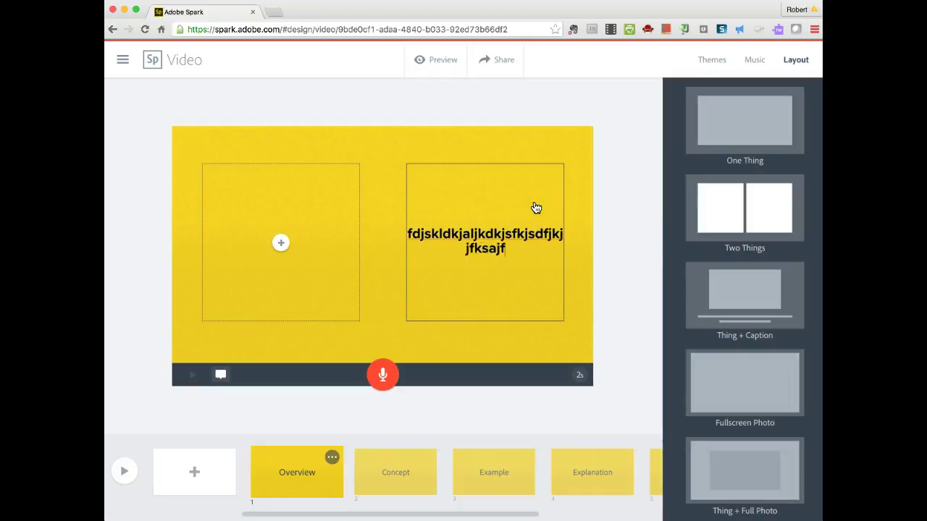
{"action": "type", "text": "sklaljkfs sdfjffjskl"}
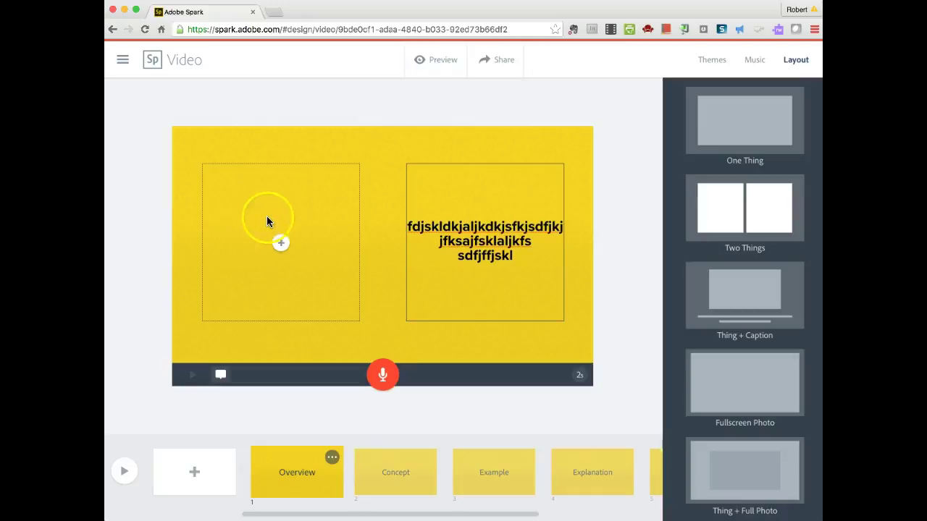
Search free photos for 'laptop' and place the cheering kids image in the left box.
{"action": "left_click", "coordinate": [281, 242]}
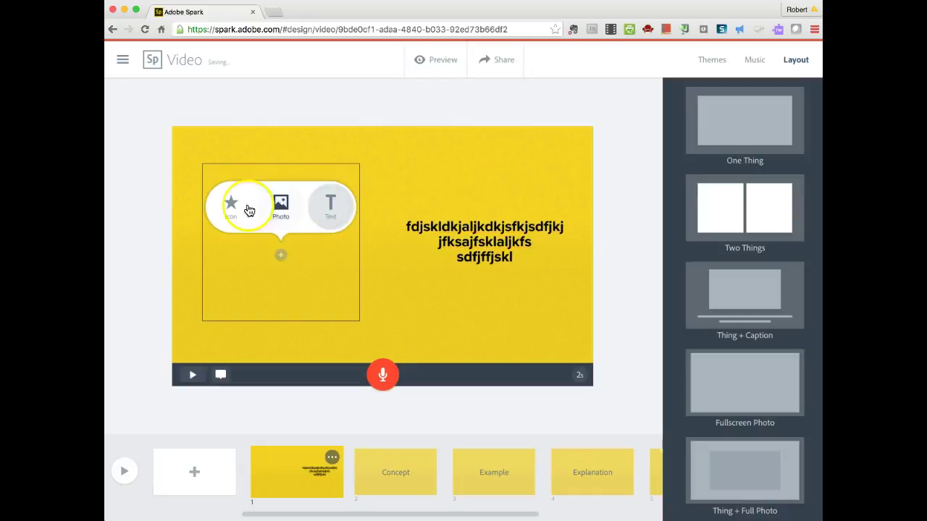
{"action": "left_click", "coordinate": [280, 204]}
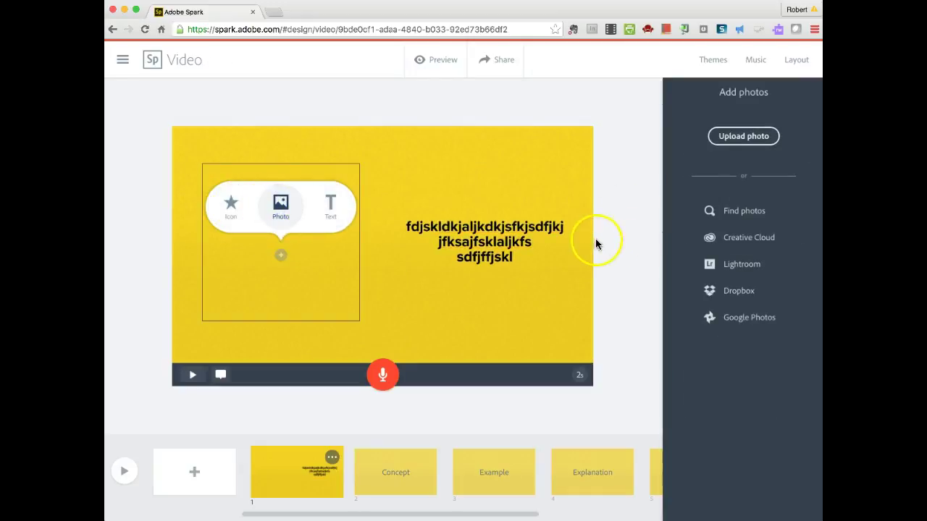
{"action": "left_click", "coordinate": [753, 214]}
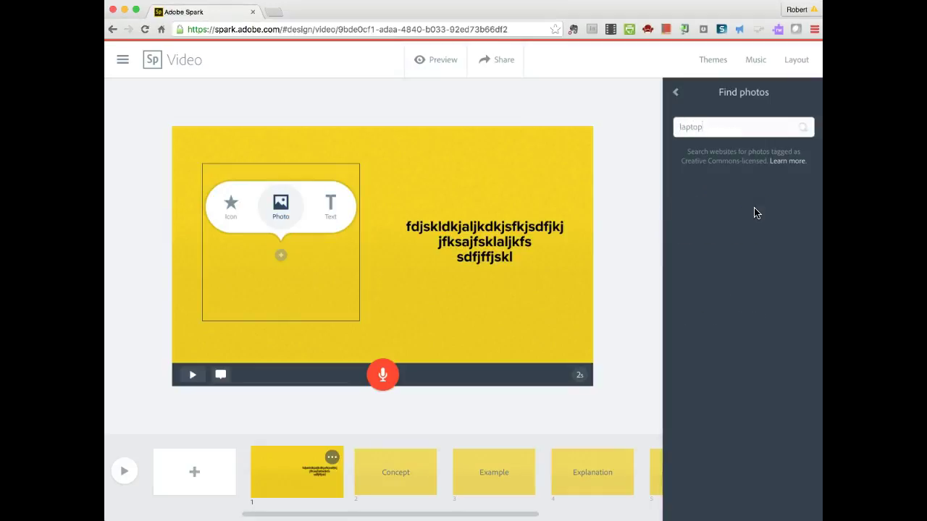
{"action": "key", "text": "Return"}
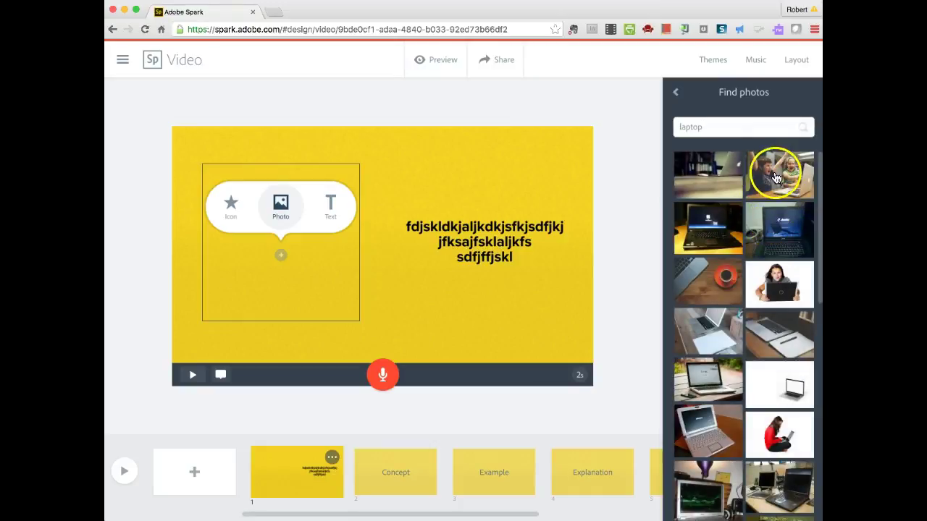
{"action": "left_click", "coordinate": [779, 181]}
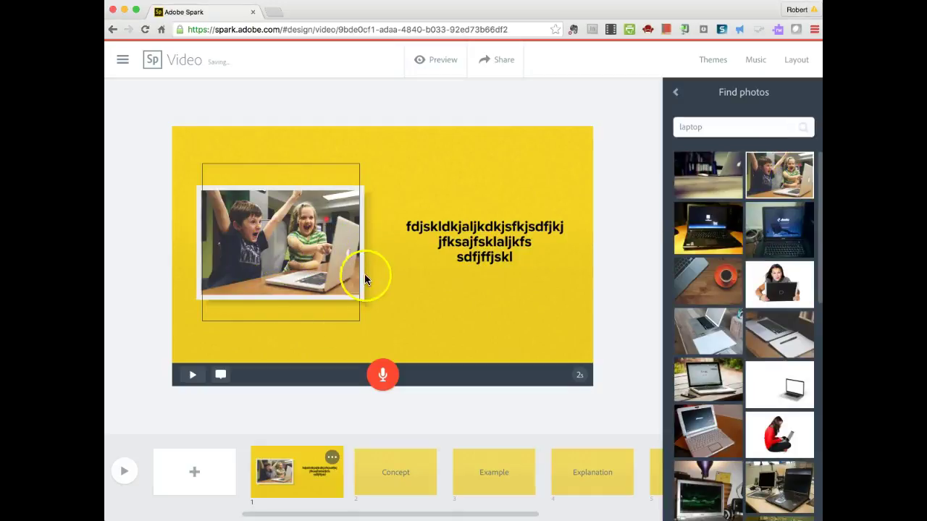
{"action": "mouse_move", "coordinate": [361, 297]}
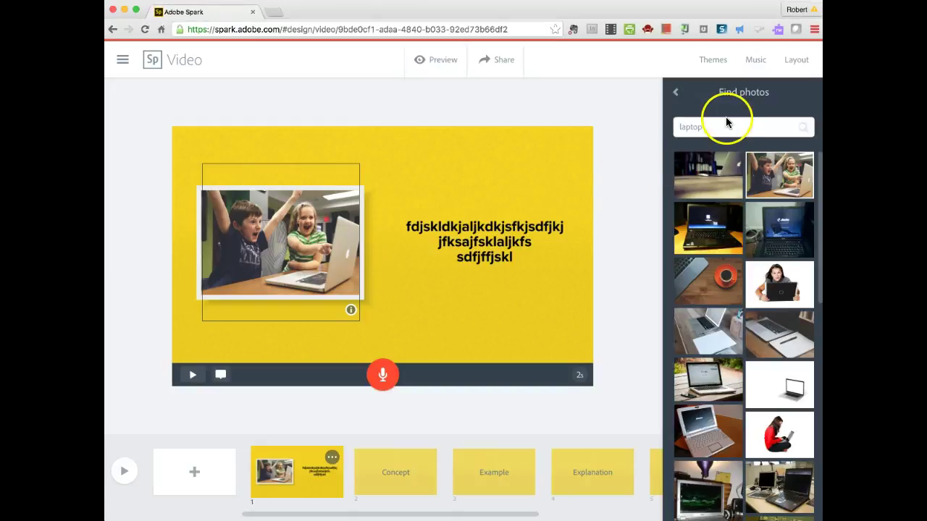
Add a new blank slide and move it to the start of the video.
{"action": "left_click", "coordinate": [794, 59]}
{"action": "left_click", "coordinate": [756, 59]}
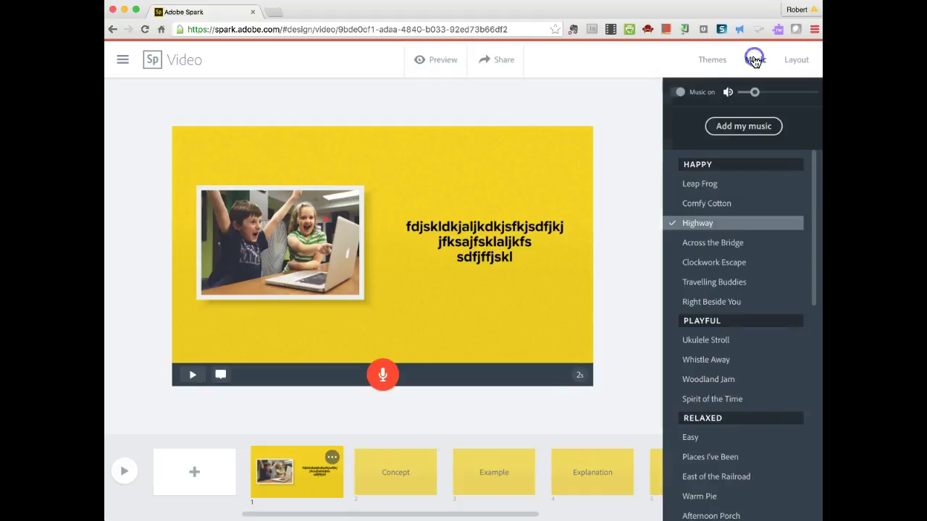
{"action": "left_click", "coordinate": [713, 61]}
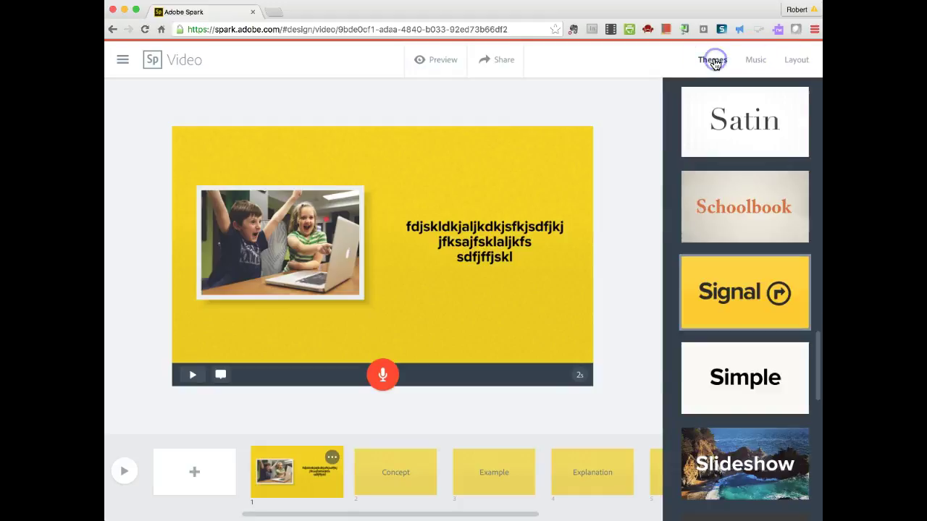
{"action": "left_click", "coordinate": [190, 475]}
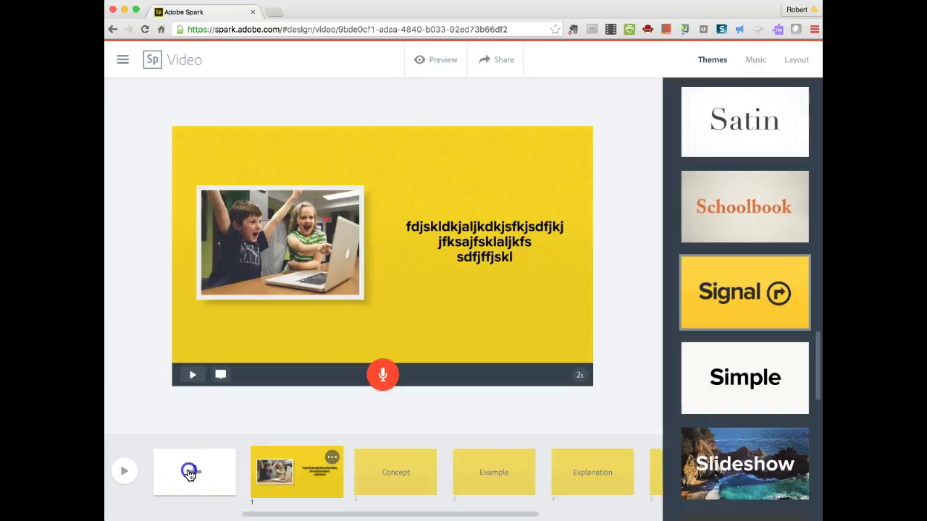
{"action": "left_click", "coordinate": [323, 484]}
{"action": "left_click_drag", "start_coordinate": [323, 484], "coordinate": [384, 478]}
{"action": "left_click", "coordinate": [291, 472]}
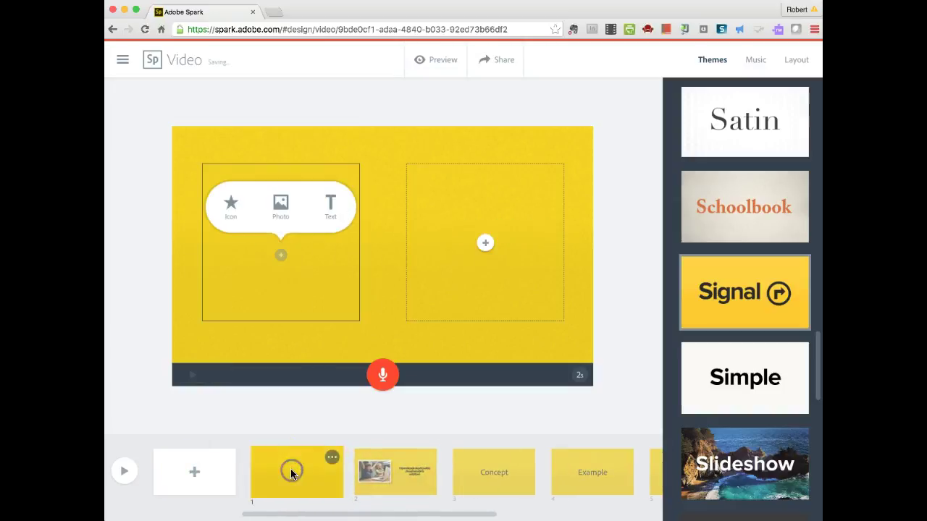
Give the opening slide the One Thing layout with the title 'Getting started with Spark'.
{"action": "left_click", "coordinate": [797, 61]}
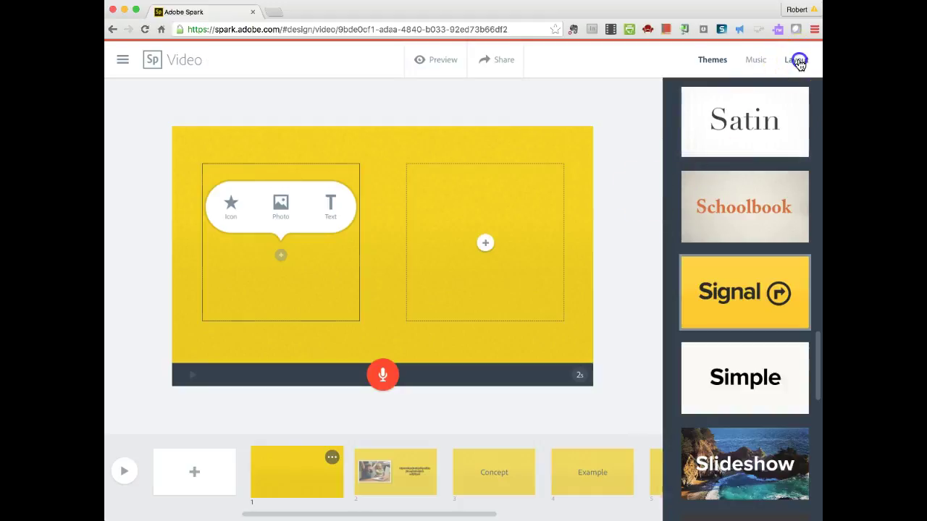
{"action": "left_click", "coordinate": [758, 101]}
{"action": "left_click", "coordinate": [382, 244]}
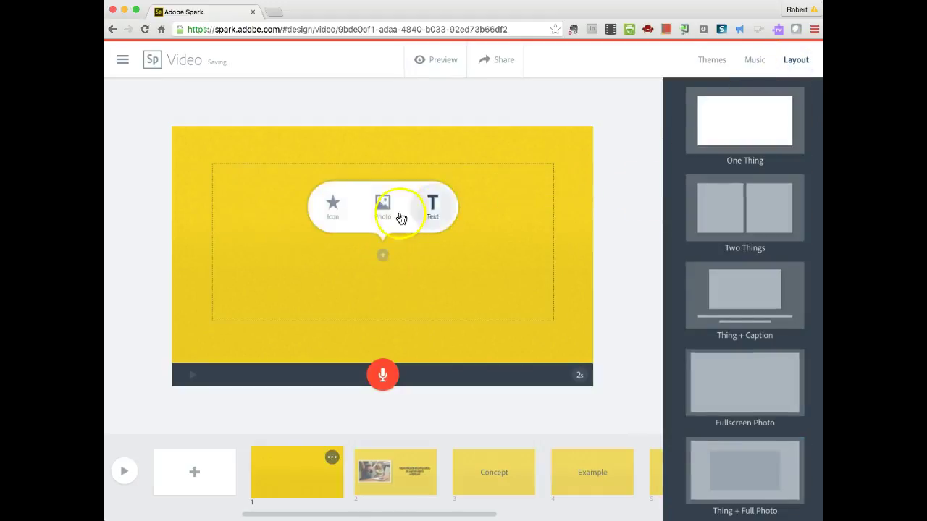
{"action": "left_click", "coordinate": [433, 205]}
{"action": "type", "text": "G"}
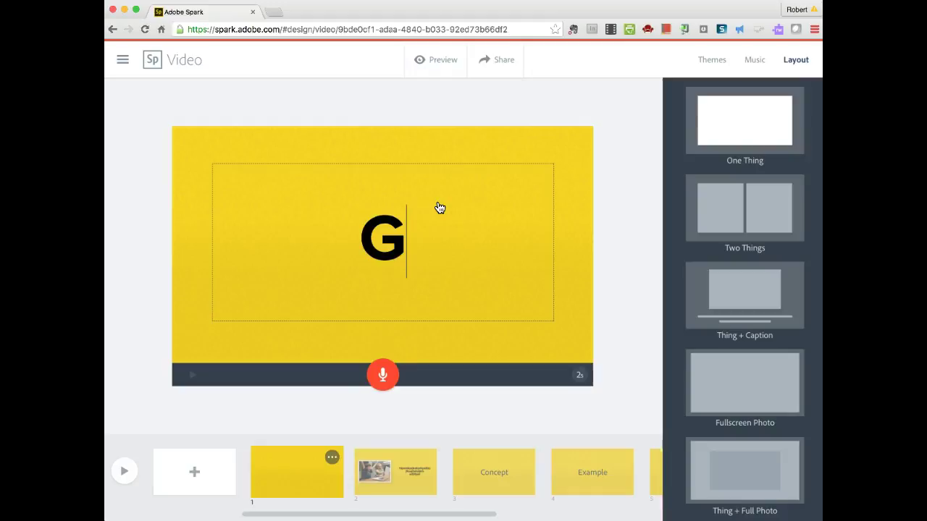
{"action": "type", "text": "etting starte"}
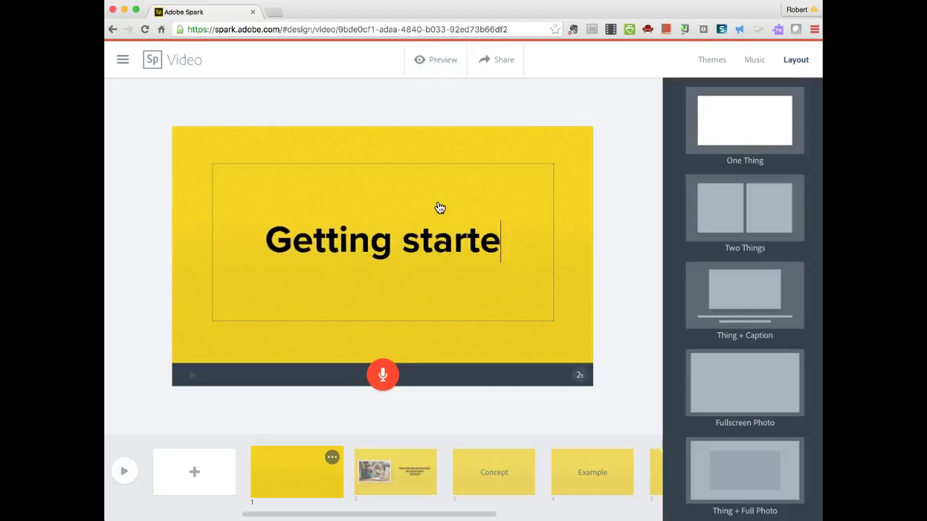
{"action": "type", "text": "d with Spark"}
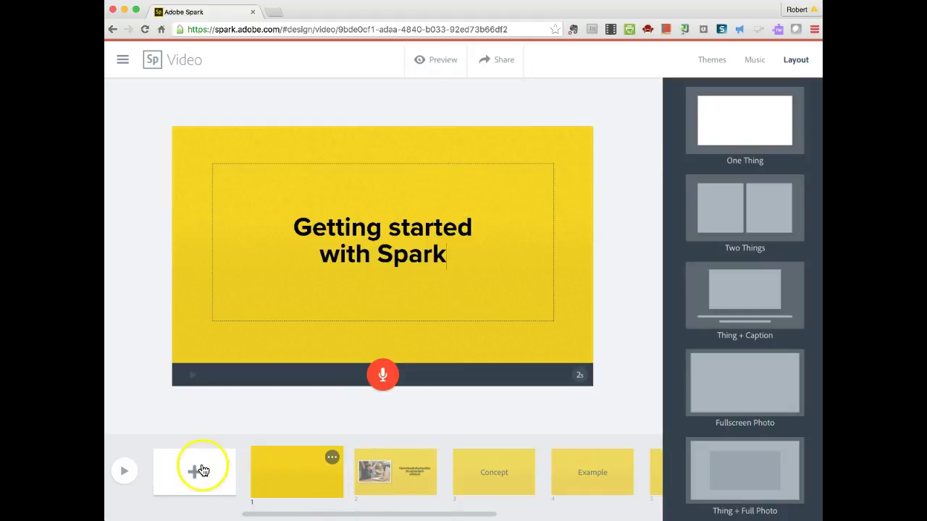
Add a slide after the photo slide with left-box text 'You can add a photo'.
{"action": "left_click", "coordinate": [393, 472]}
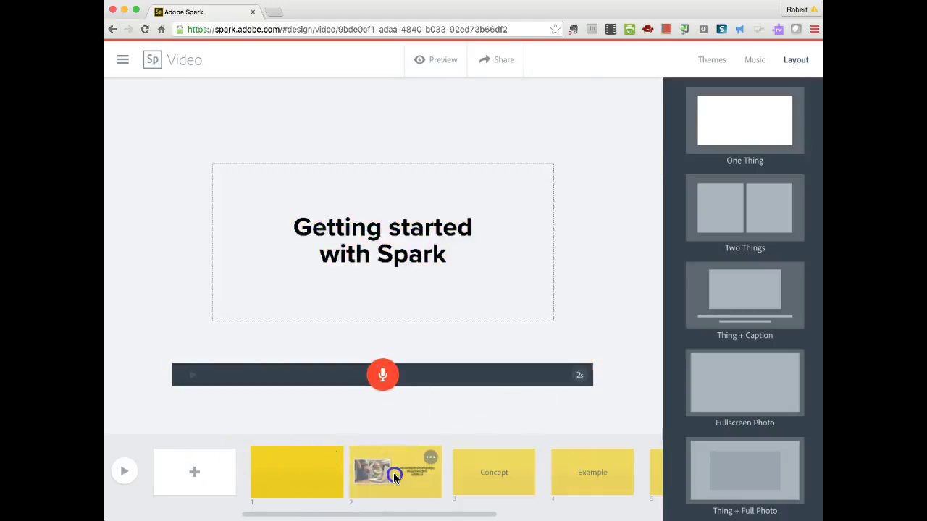
{"action": "left_click", "coordinate": [199, 475]}
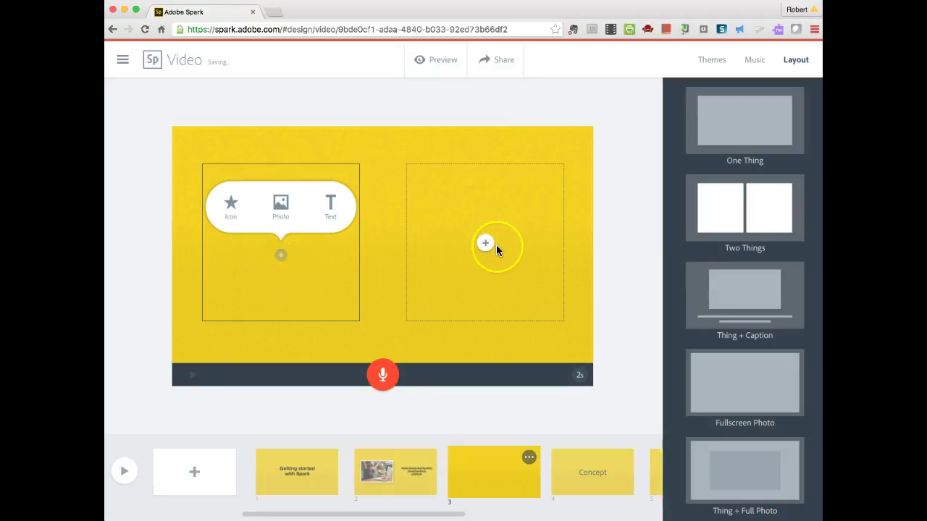
{"action": "left_click", "coordinate": [279, 205]}
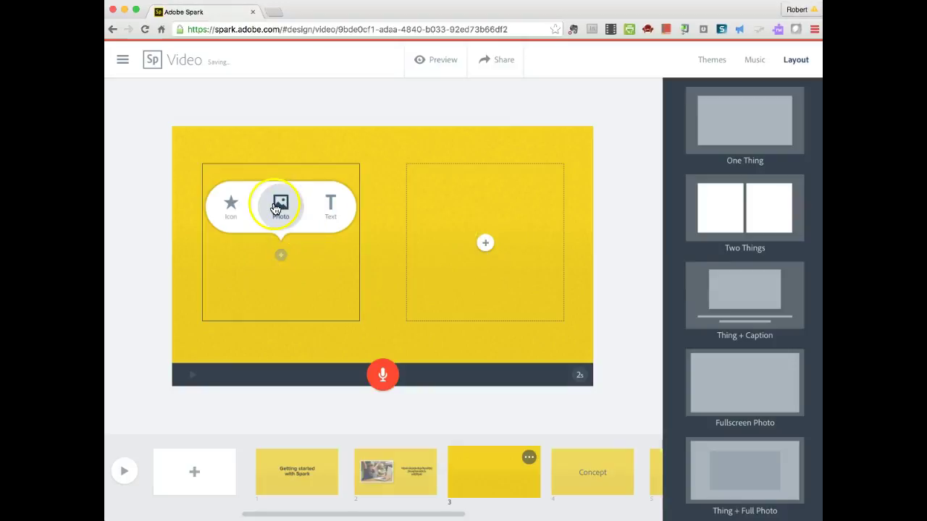
{"action": "left_click", "coordinate": [330, 203]}
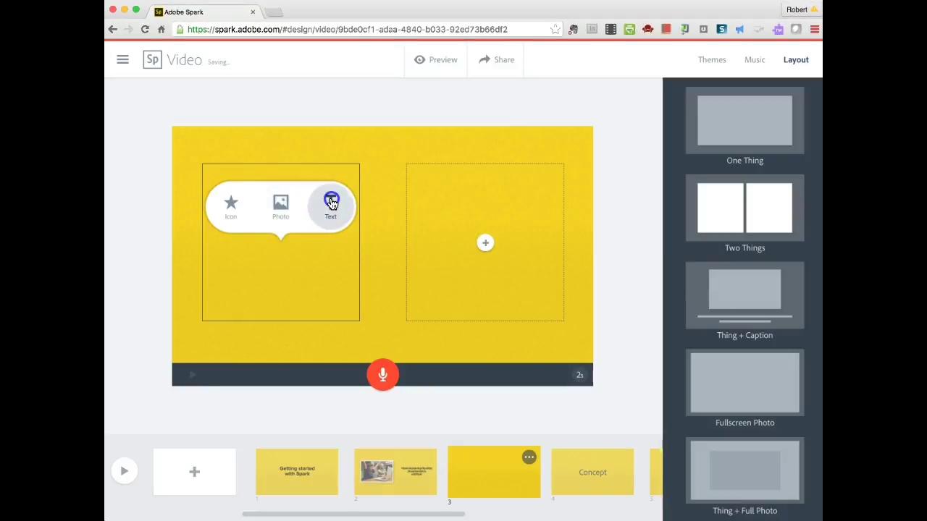
{"action": "left_click", "coordinate": [330, 204]}
{"action": "type", "text": "Learn"}
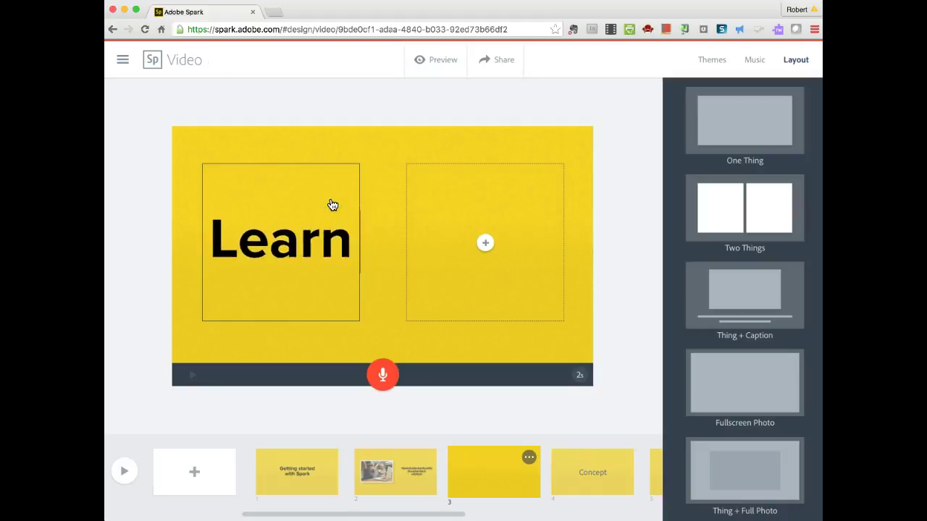
{"action": "type", "text": " how to"}
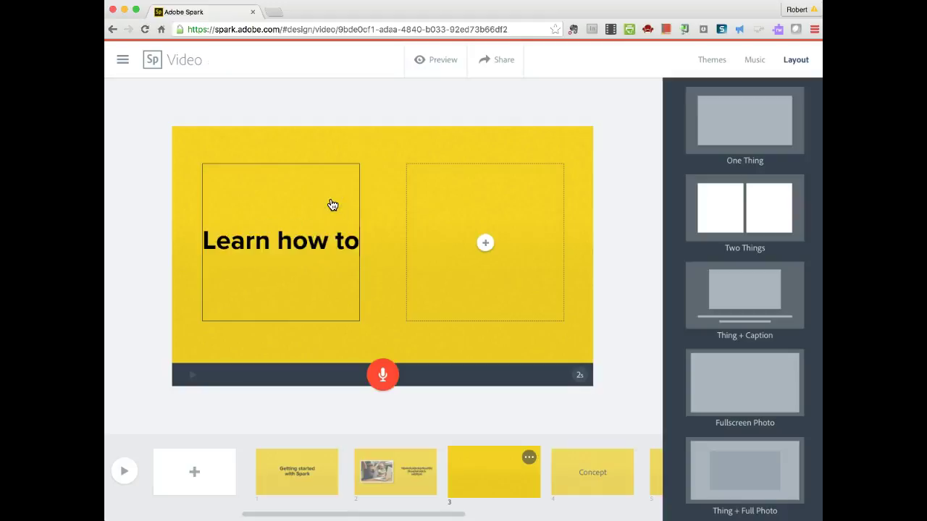
{"action": "key", "text": "BackSpace"}
{"action": "key", "text": "BackSpace"}
{"action": "key", "text": "BackSpace"}
{"action": "key", "text": "BackSpace"}
{"action": "key", "text": "BackSpace"}
{"action": "key", "text": "BackSpace"}
{"action": "key", "text": "BackSpace"}
{"action": "key", "text": "BackSpace"}
{"action": "key", "text": "BackSpace"}
{"action": "key", "text": "BackSpace"}
{"action": "key", "text": "BackSpace"}
{"action": "key", "text": "BackSpace"}
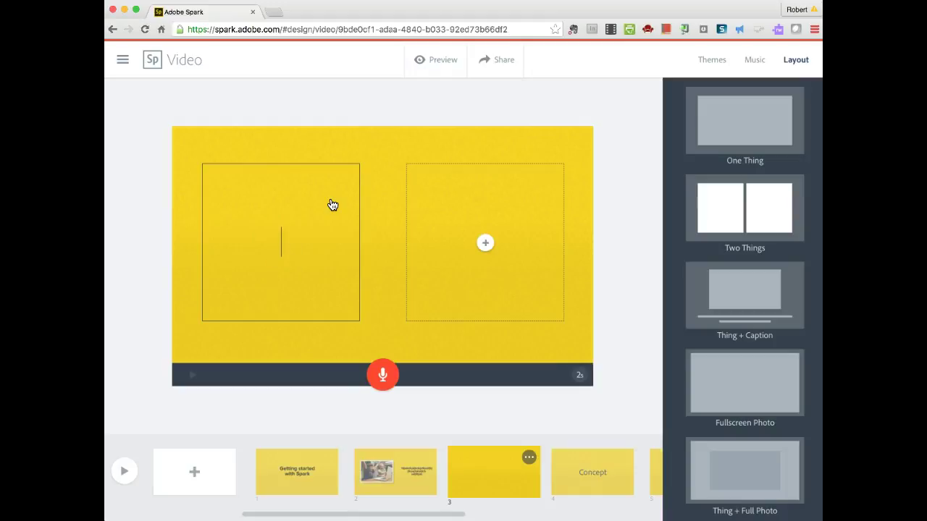
{"action": "type", "text": "You can add"}
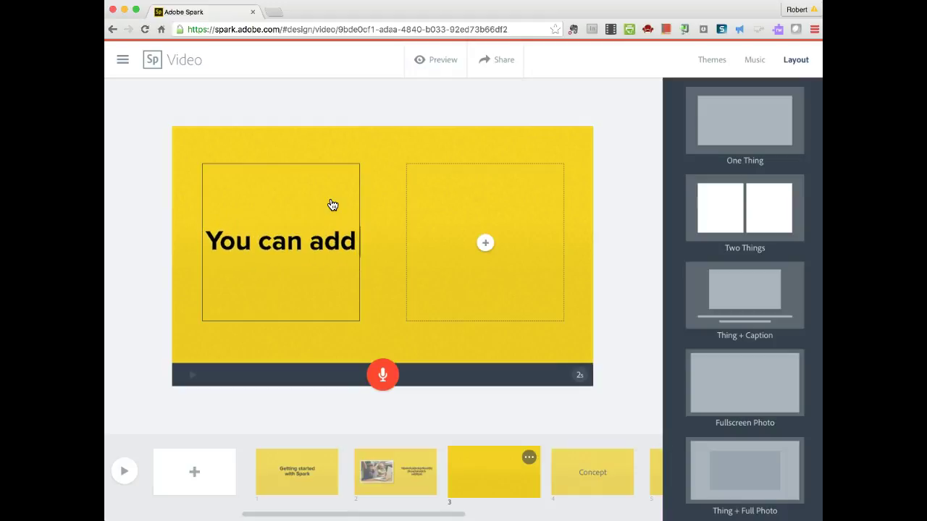
{"action": "type", "text": " a phot"}
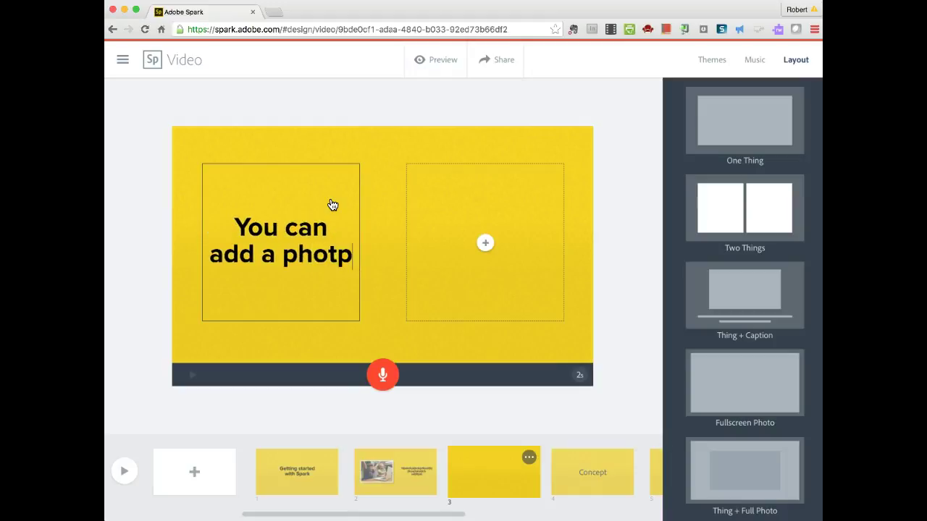
{"action": "type", "text": "o"}
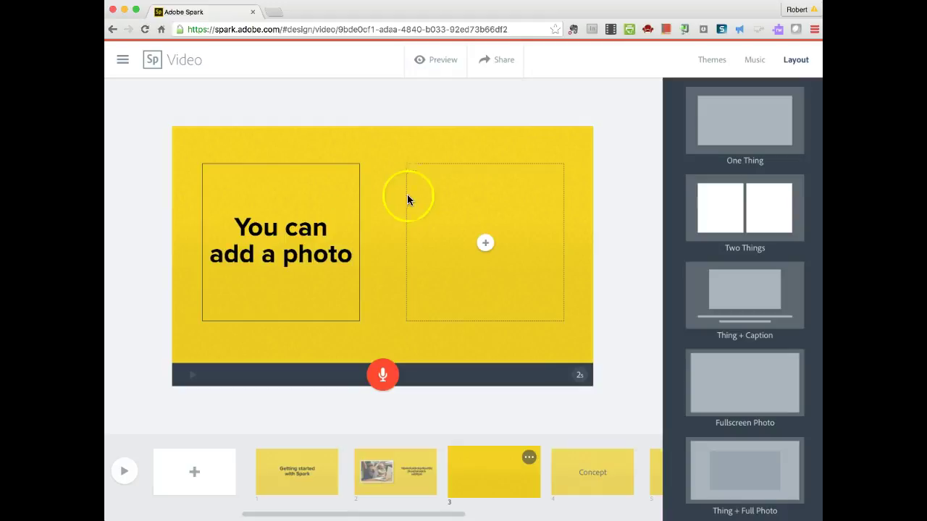
Place a white laptop stock photo in that slide's right box.
{"action": "left_click", "coordinate": [483, 240]}
{"action": "left_click", "coordinate": [485, 203]}
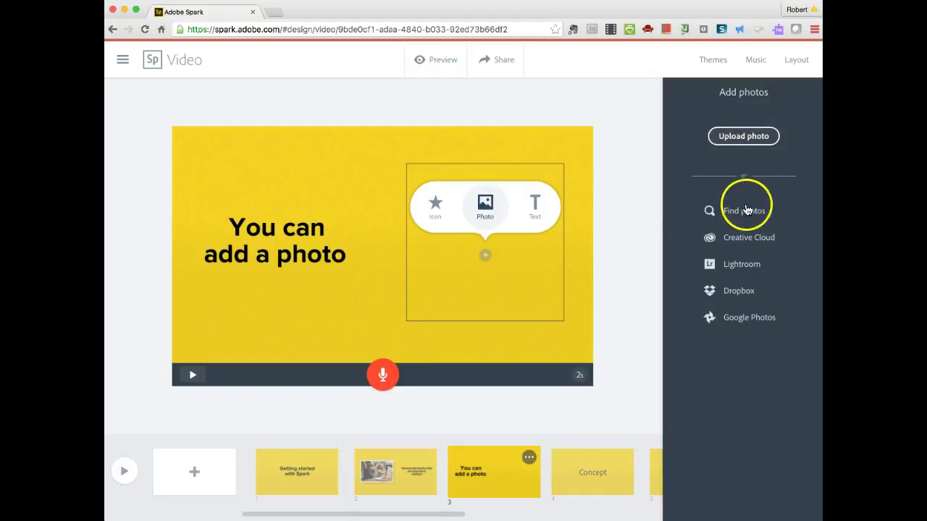
{"action": "left_click", "coordinate": [743, 212]}
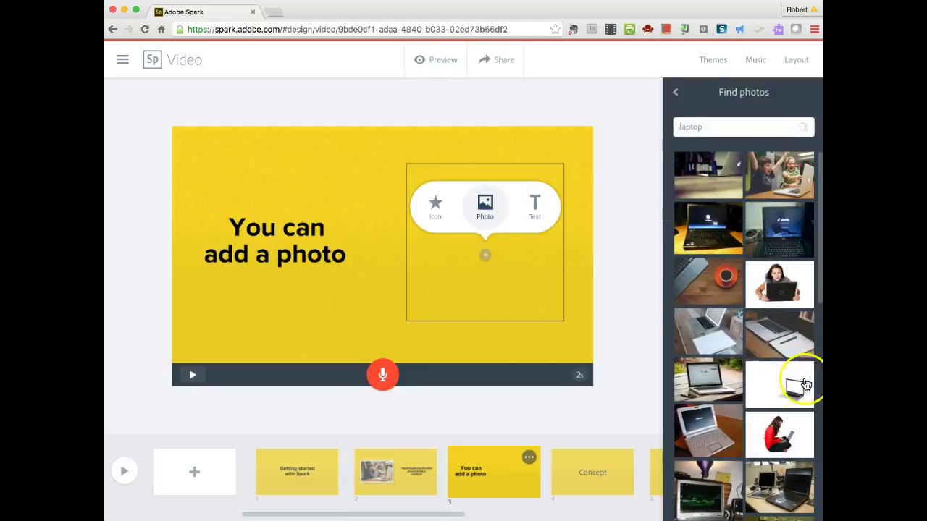
{"action": "left_click", "coordinate": [709, 389]}
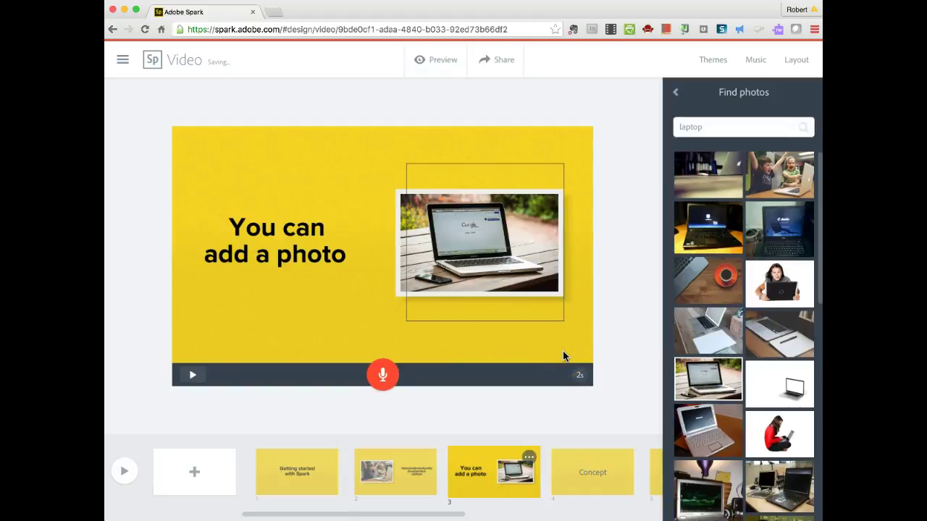
Add a final One Thing slide with the text 'The end'.
{"action": "left_click", "coordinate": [194, 473]}
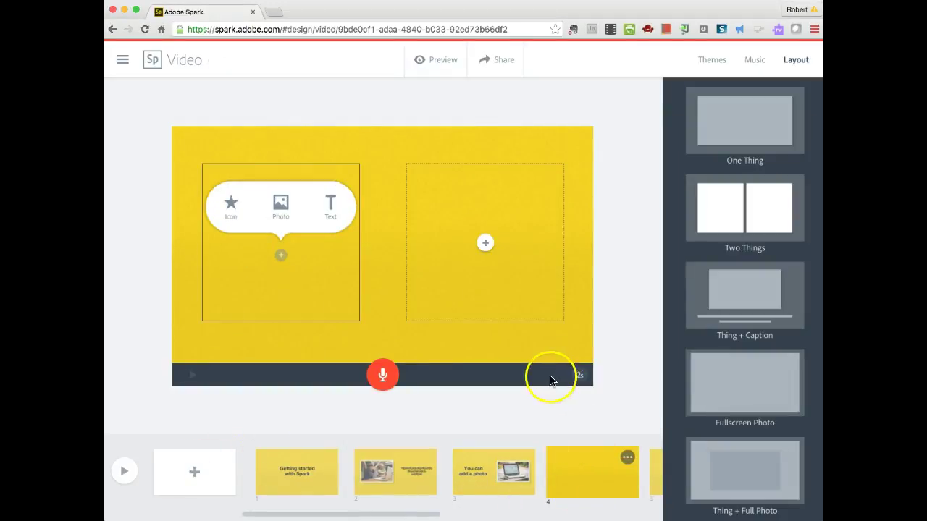
{"action": "left_click", "coordinate": [756, 126]}
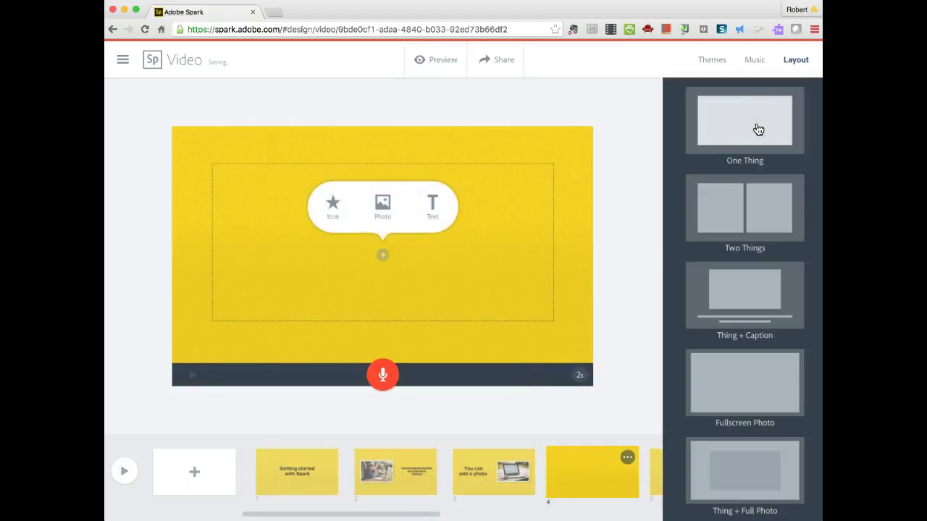
{"action": "left_click", "coordinate": [432, 206]}
{"action": "type", "text": "The end"}
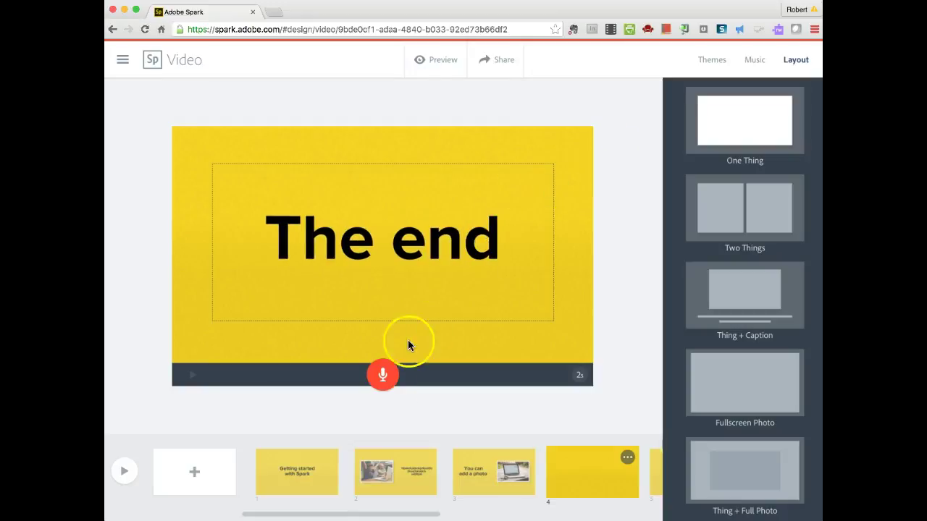
{"action": "left_click", "coordinate": [303, 469]}
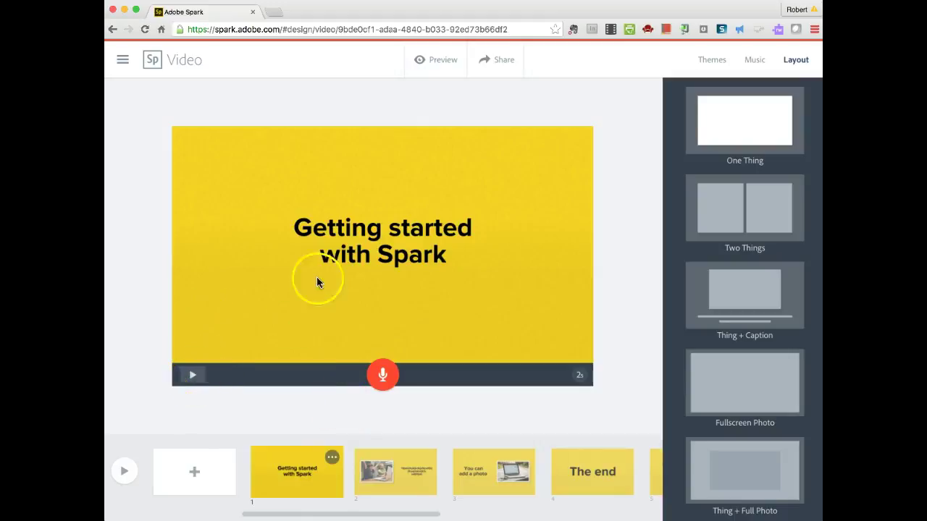
Play the video preview, pause it, and close the player.
{"action": "left_click", "coordinate": [436, 61]}
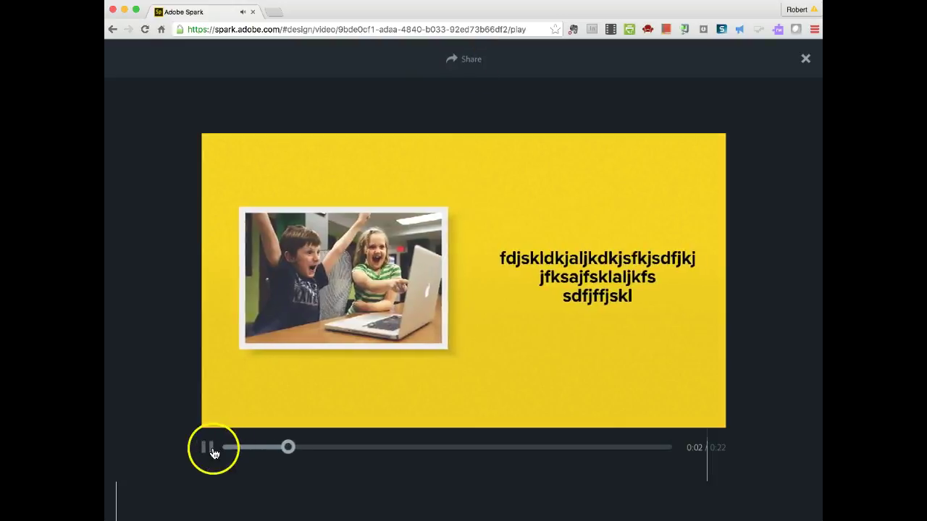
{"action": "left_click", "coordinate": [210, 449]}
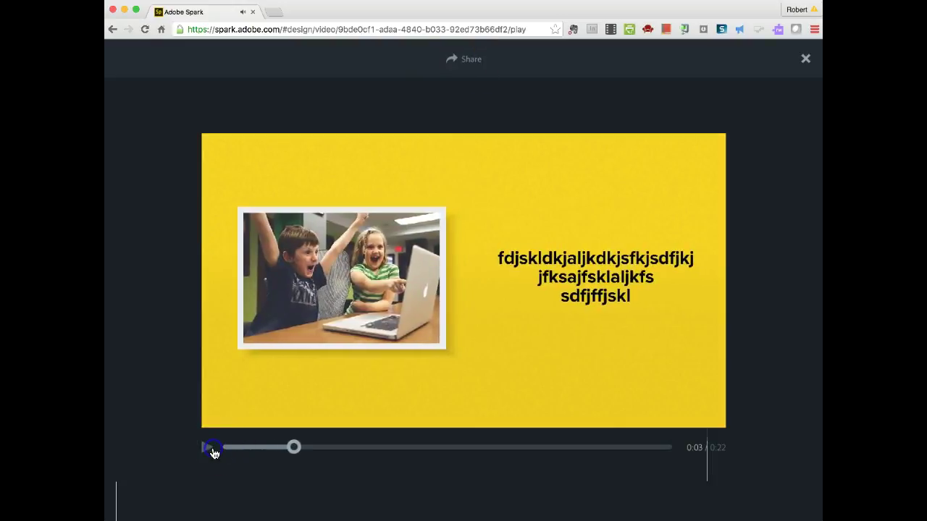
{"action": "left_click", "coordinate": [806, 61]}
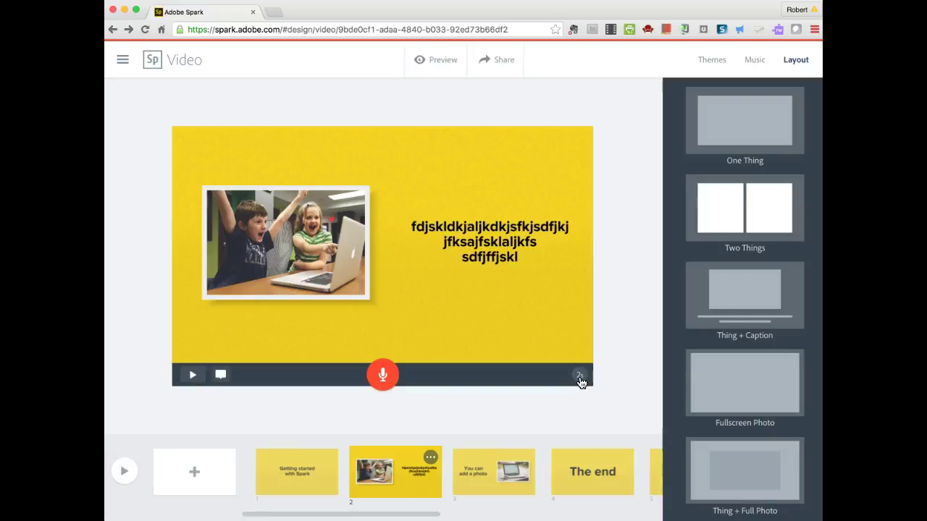
Set slide durations: title slide 4 seconds, slides 2 and 3 three seconds each.
{"action": "left_click", "coordinate": [580, 378]}
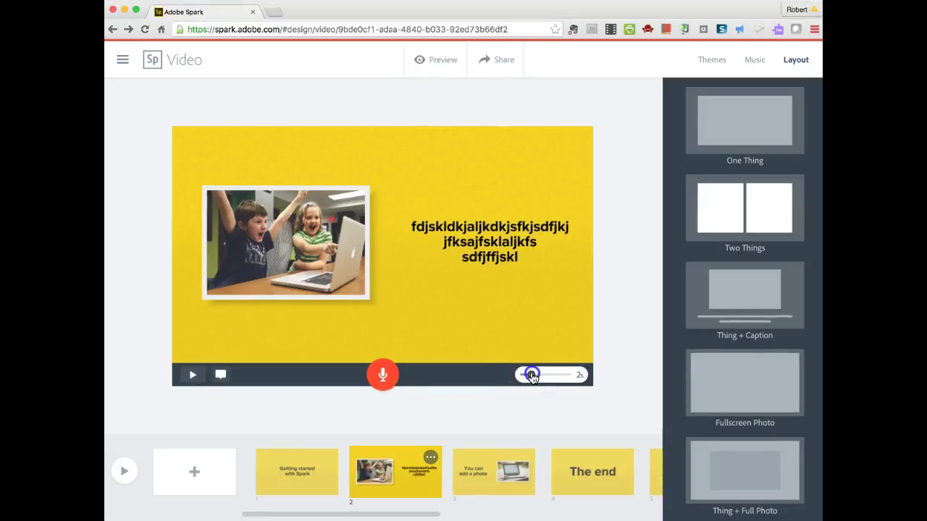
{"action": "left_click_drag", "start_coordinate": [523, 376], "coordinate": [553, 380]}
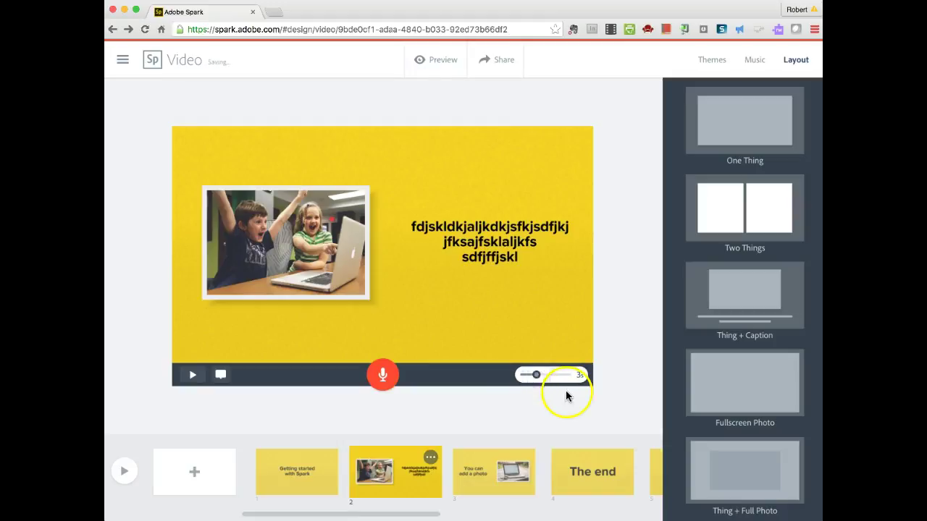
{"action": "left_click", "coordinate": [306, 469]}
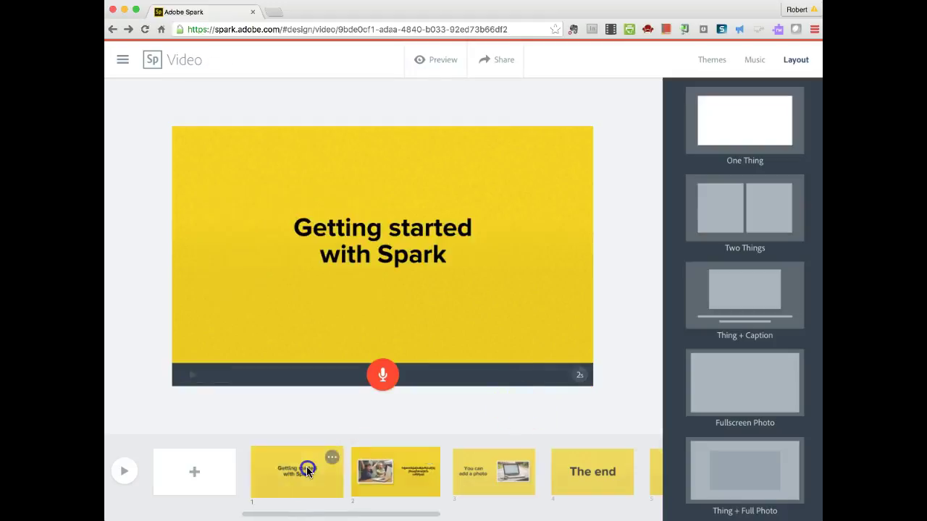
{"action": "mouse_move", "coordinate": [580, 381]}
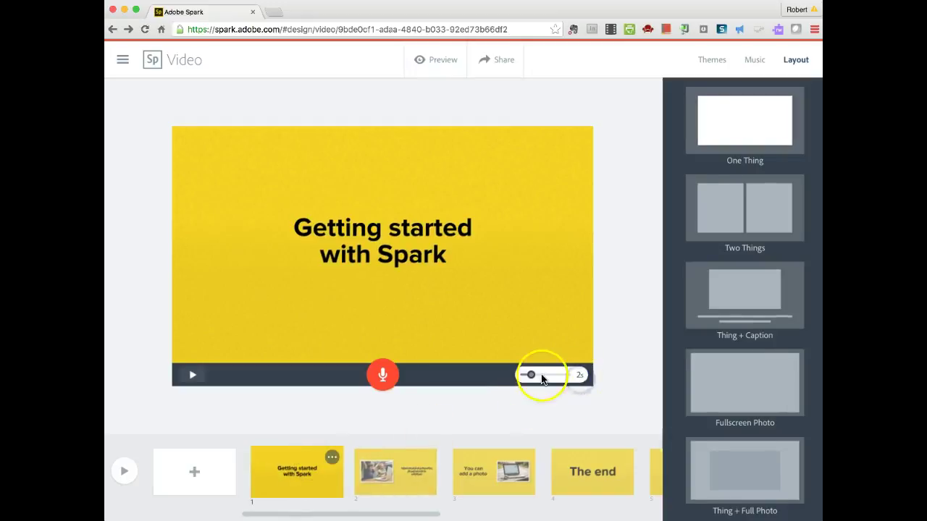
{"action": "left_click_drag", "start_coordinate": [531, 377], "coordinate": [535, 379]}
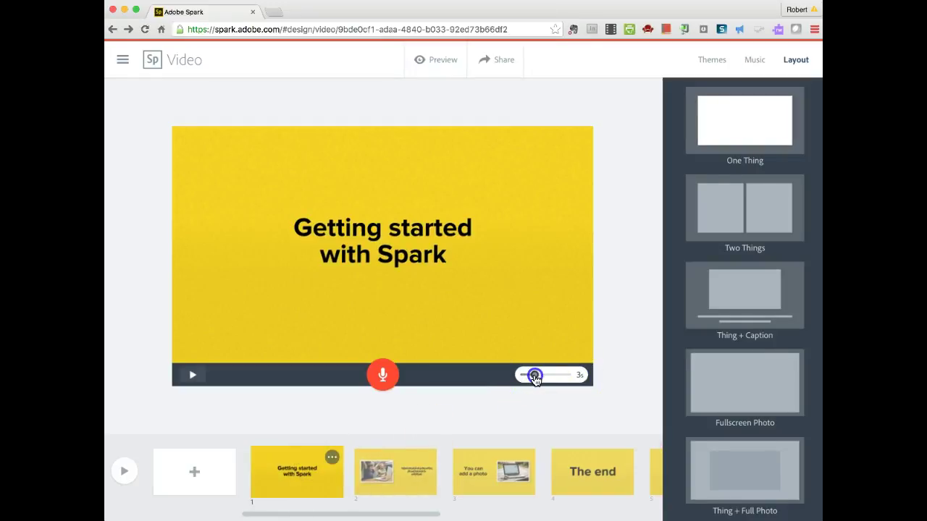
{"action": "left_click", "coordinate": [486, 474]}
{"action": "mouse_move", "coordinate": [582, 379]}
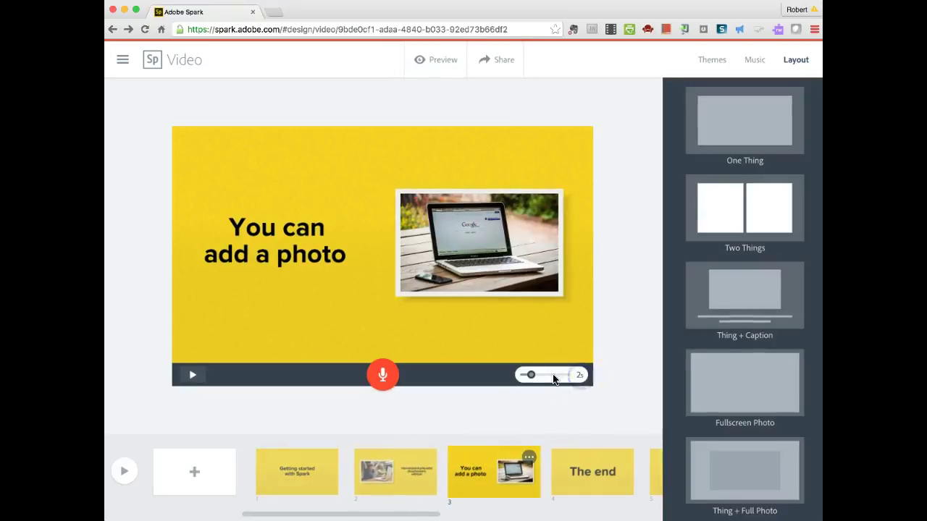
{"action": "left_click", "coordinate": [532, 376]}
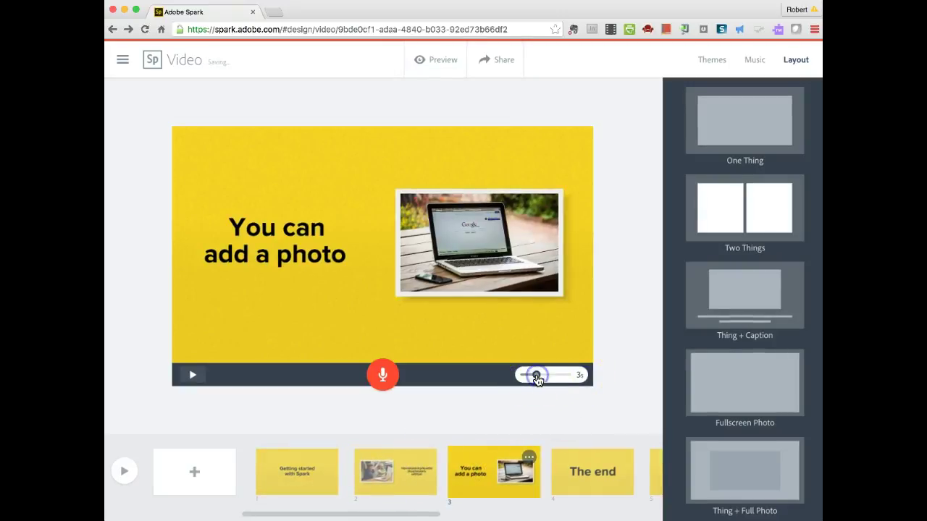
{"action": "left_click", "coordinate": [590, 469]}
{"action": "left_click", "coordinate": [506, 405]}
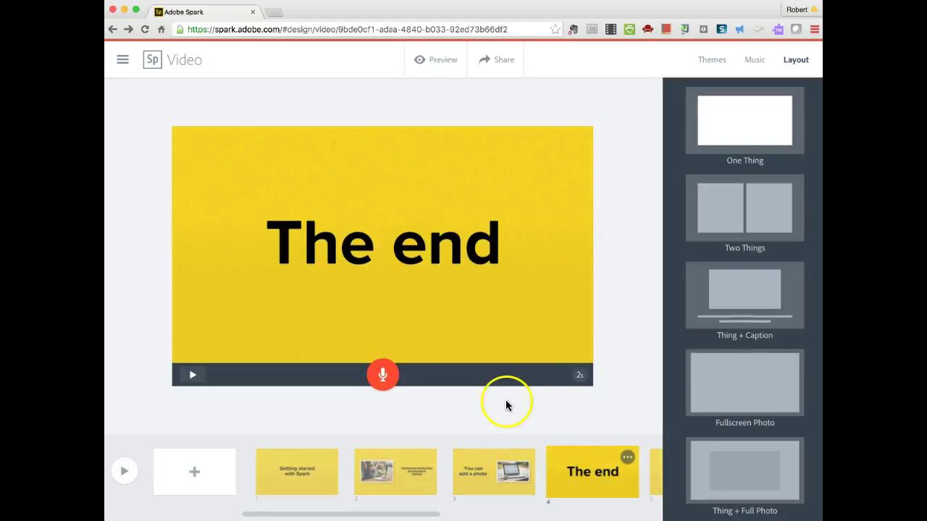
{"action": "left_click", "coordinate": [271, 475]}
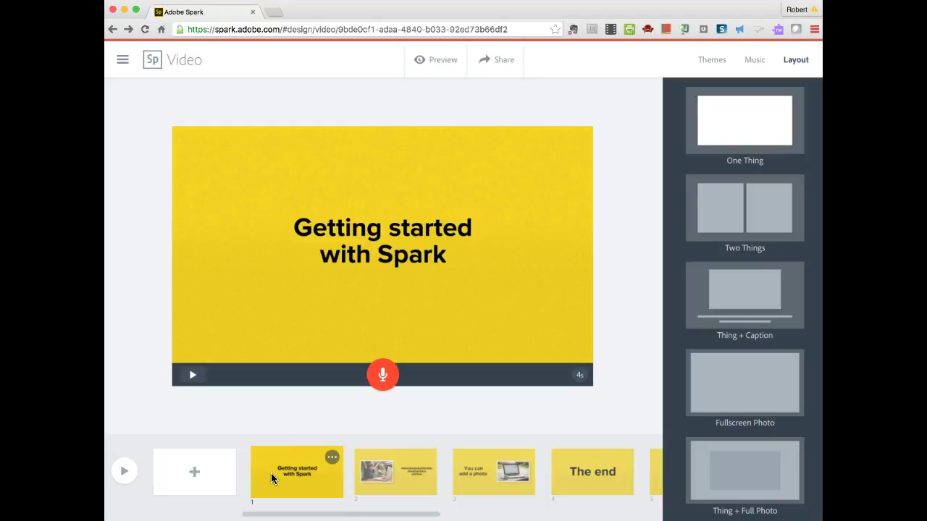
Allow microphone access and record a voice narration on the title slide.
{"action": "left_click", "coordinate": [383, 377]}
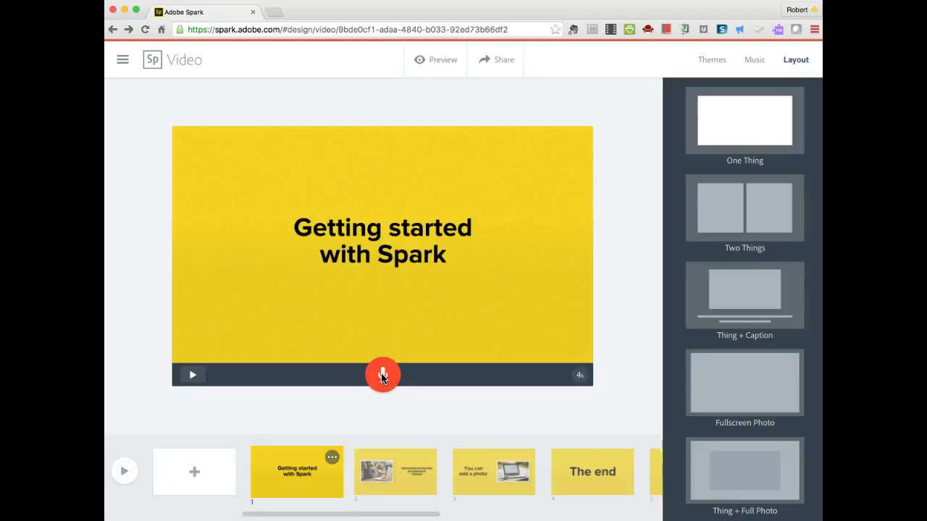
{"action": "left_click", "coordinate": [382, 375]}
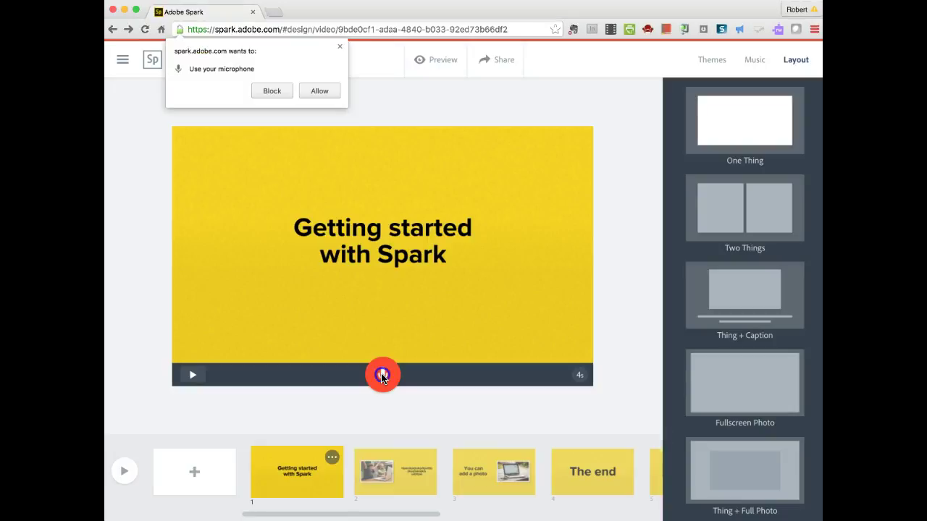
{"action": "left_click", "coordinate": [319, 91]}
{"action": "left_click", "coordinate": [383, 377]}
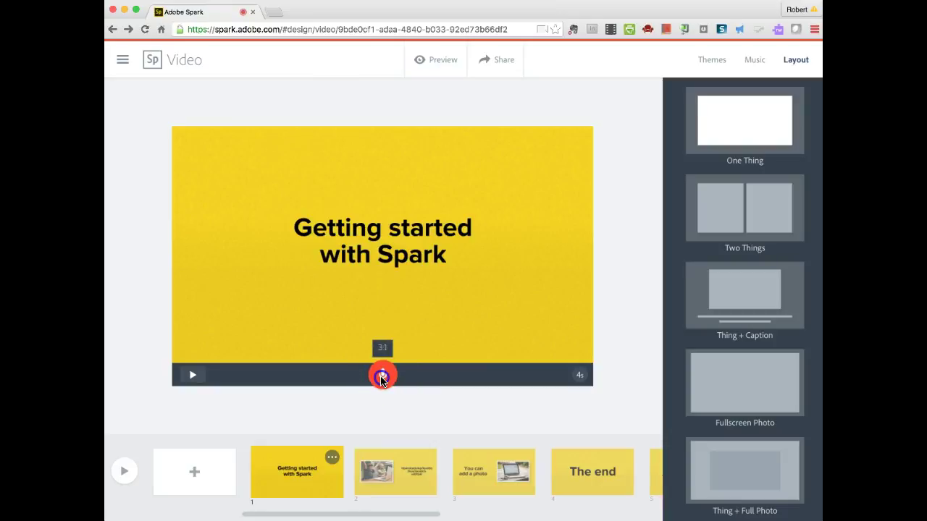
{"action": "left_click_drag", "start_coordinate": [382, 377], "coordinate": [382, 376]}
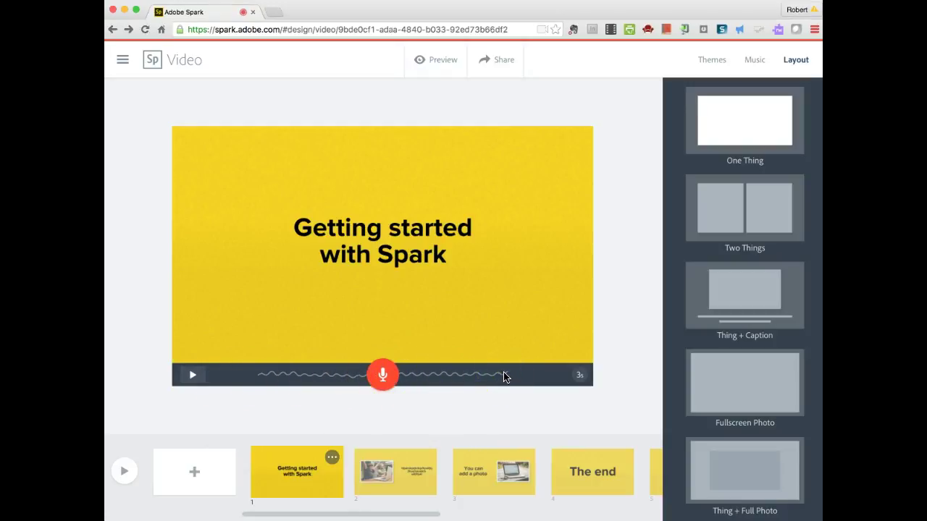
Record a 3-second voice narration on slide 2, the cheering-kids photo.
{"action": "left_click", "coordinate": [397, 459]}
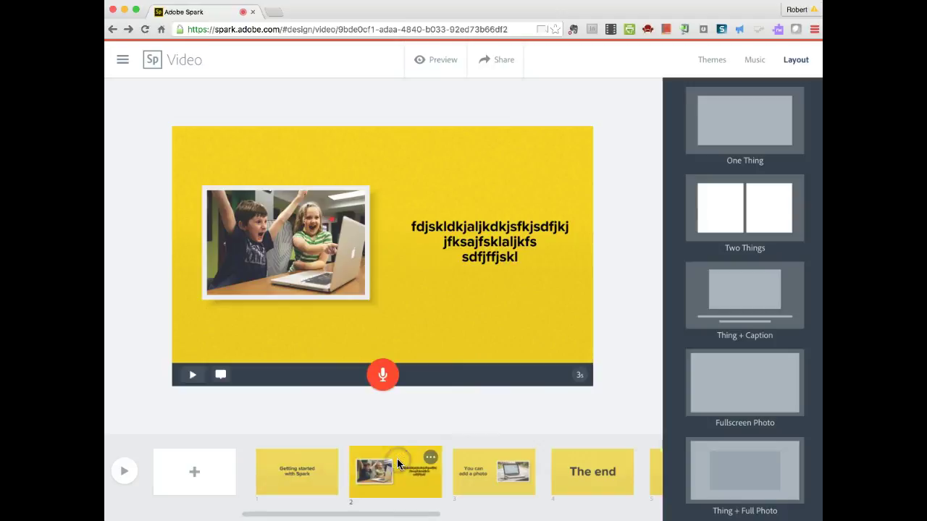
{"action": "left_click", "coordinate": [383, 376]}
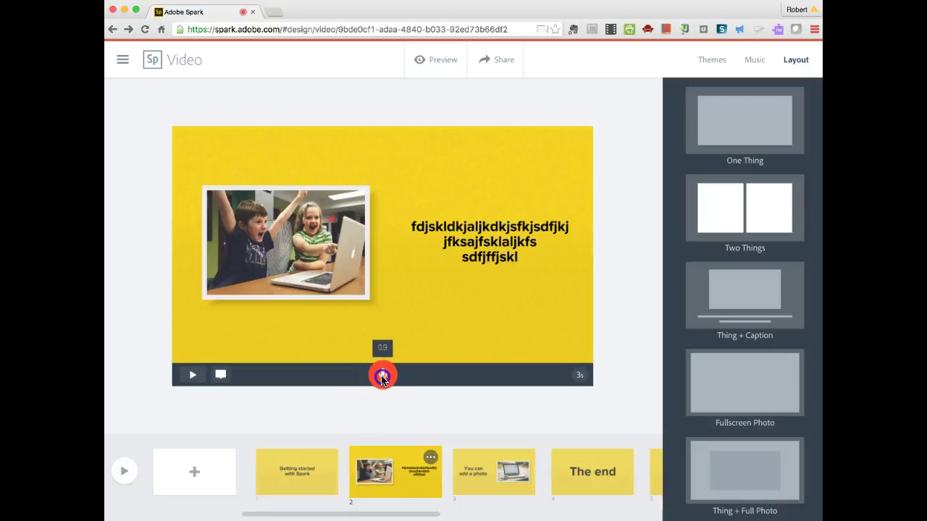
{"action": "left_click", "coordinate": [382, 376]}
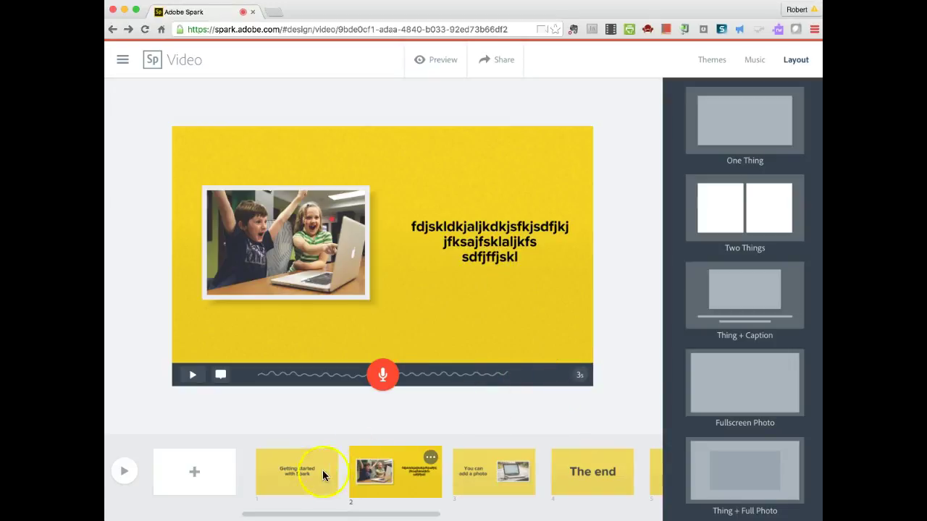
Switch between the title slide and slide 2 to check the new narration.
{"action": "left_click", "coordinate": [302, 472]}
{"action": "left_click", "coordinate": [409, 472]}
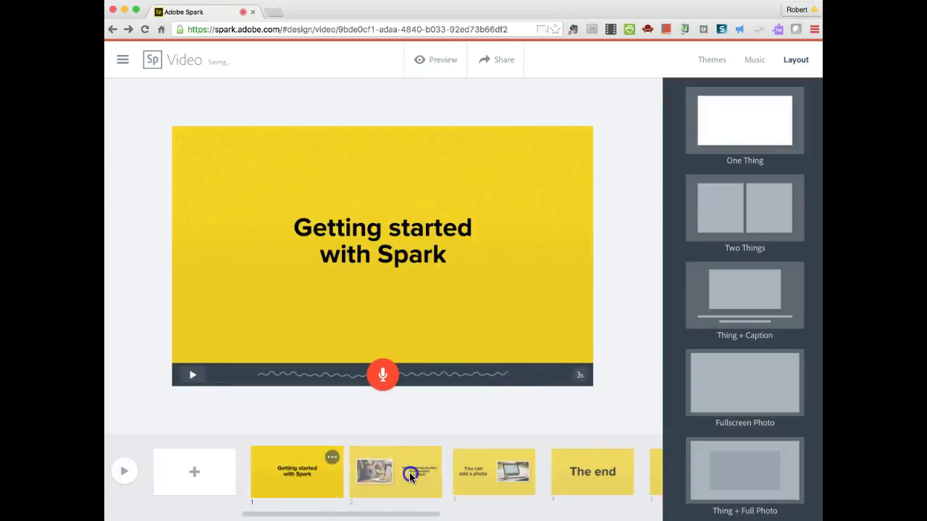
{"action": "left_click", "coordinate": [308, 477]}
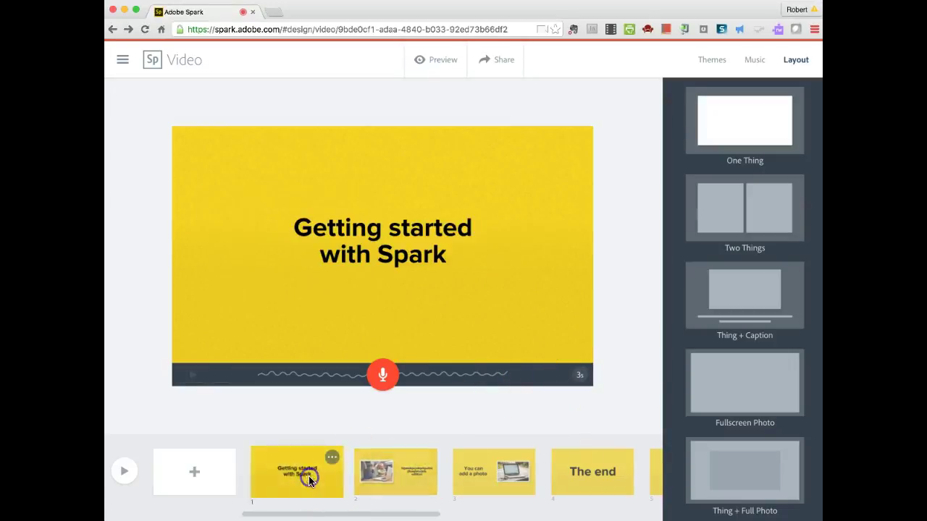
{"action": "left_click", "coordinate": [371, 475]}
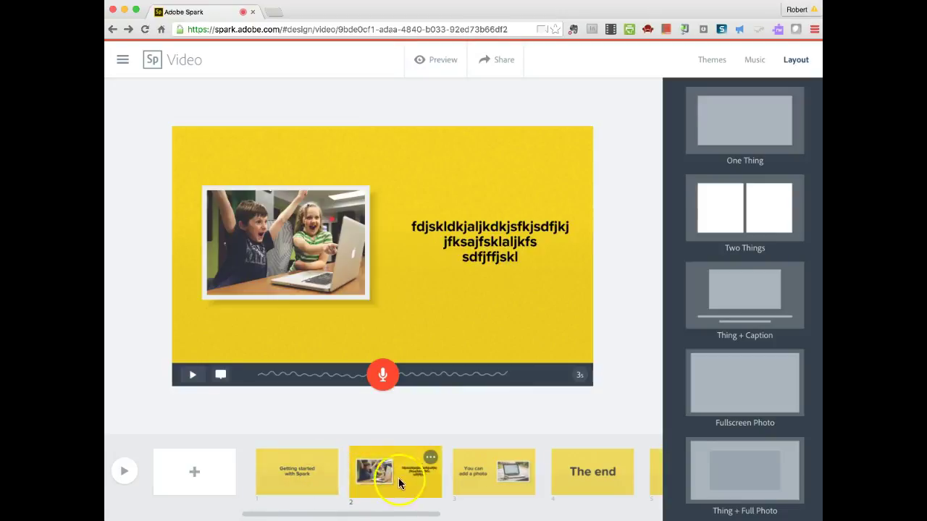
{"action": "left_click", "coordinate": [466, 373]}
Record a 2-second narration for slide 3, 'You can add a photo'.
{"action": "left_click", "coordinate": [483, 479]}
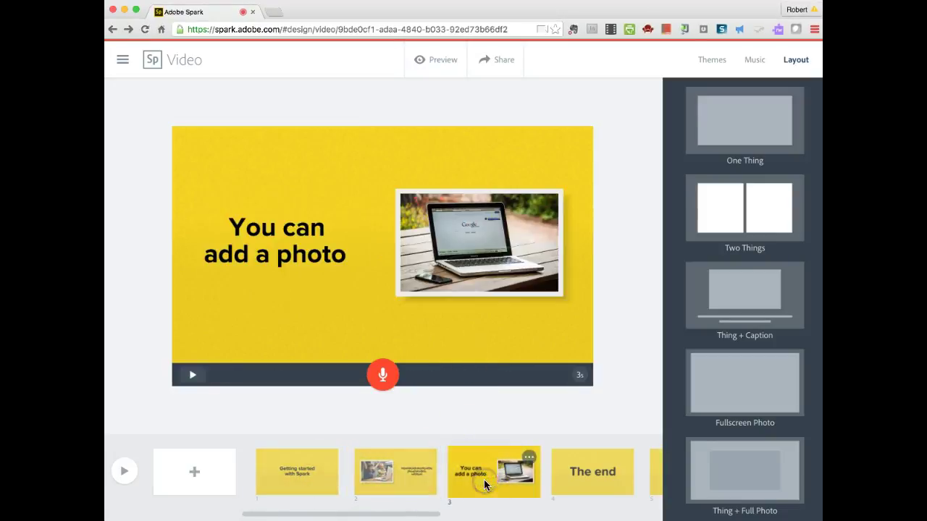
{"action": "left_click", "coordinate": [382, 377]}
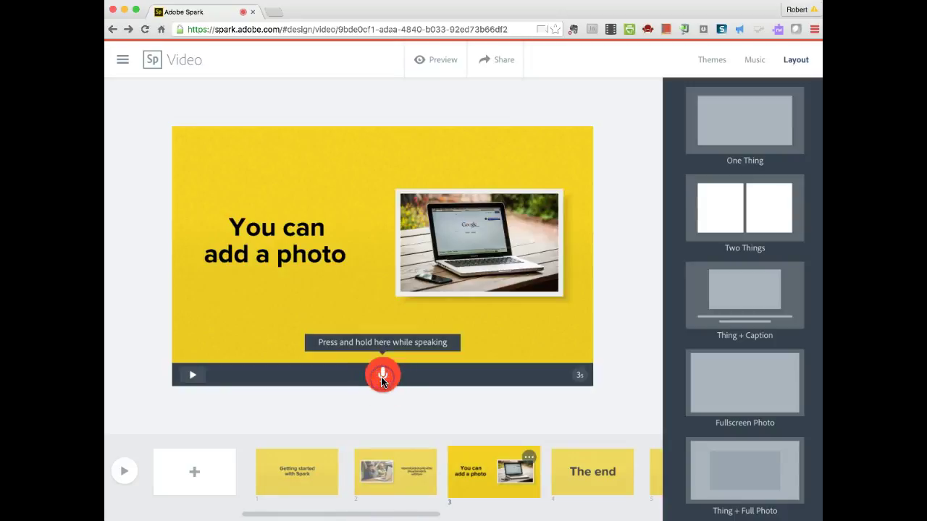
{"action": "left_click_drag", "start_coordinate": [383, 378], "coordinate": [382, 378]}
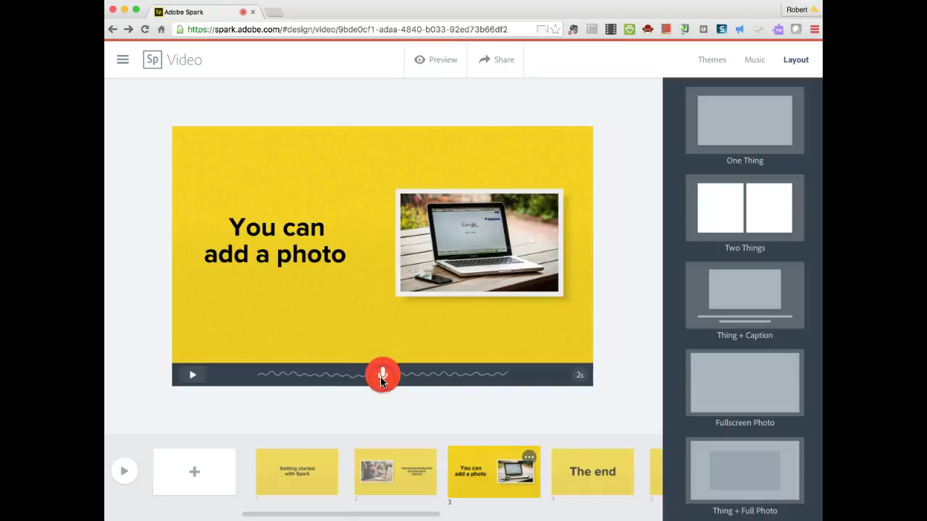
Record a 2-second narration for 'The end' slide.
{"action": "left_click", "coordinate": [587, 474]}
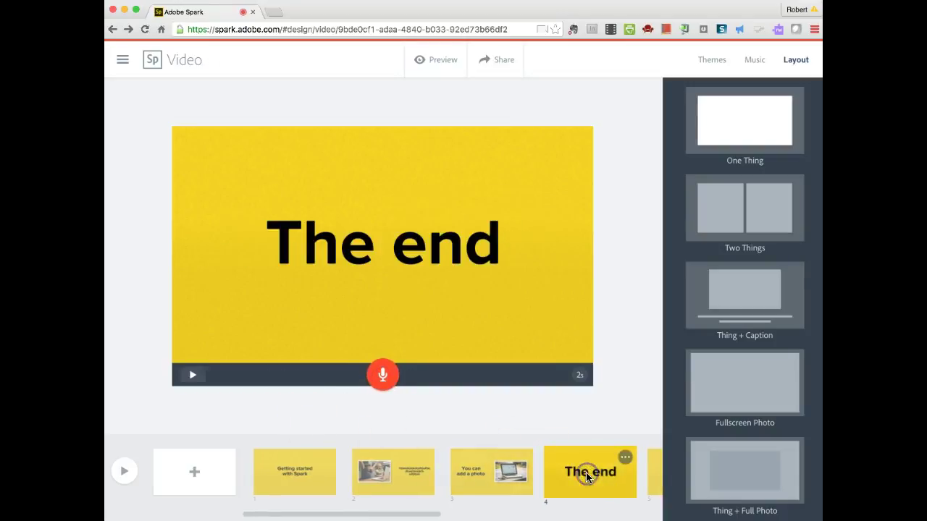
{"action": "left_click", "coordinate": [383, 376]}
{"action": "left_click_drag", "start_coordinate": [383, 376], "coordinate": [325, 420]}
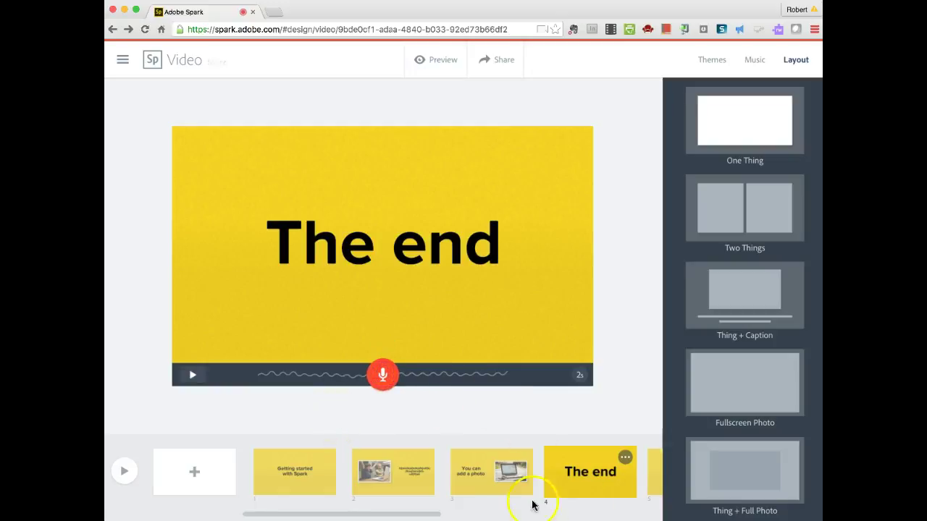
Apply the One Thing layout to 'The end' slide.
{"action": "scroll", "coordinate": [416, 493], "scroll_direction": "right", "scroll_amount": 5}
{"action": "scroll", "coordinate": [416, 493], "scroll_direction": "left", "scroll_amount": 3}
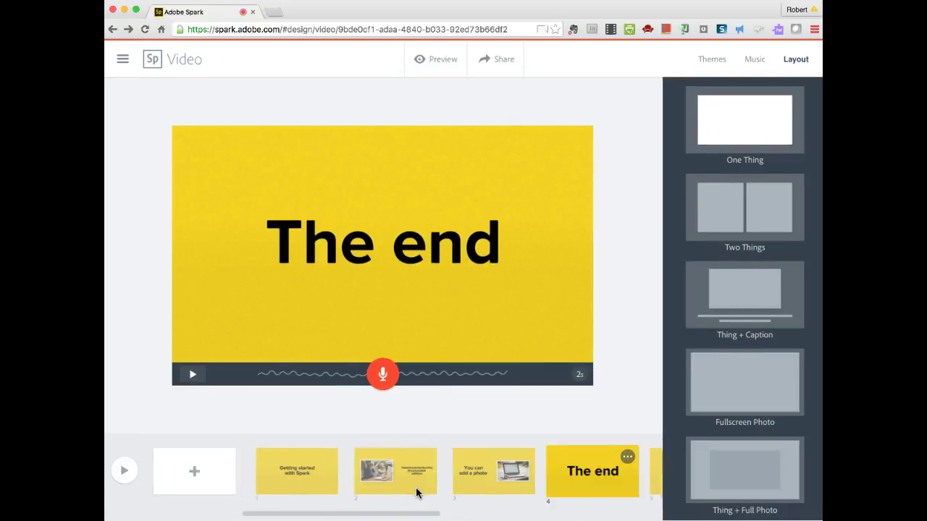
{"action": "scroll", "coordinate": [417, 493], "scroll_direction": "right", "scroll_amount": 6}
{"action": "scroll", "coordinate": [417, 493], "scroll_direction": "left", "scroll_amount": 5}
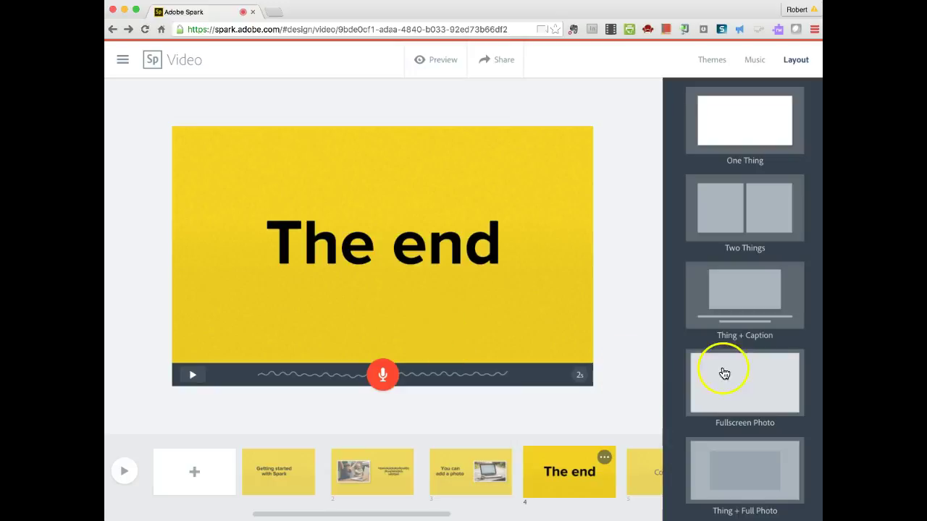
{"action": "left_click", "coordinate": [738, 156]}
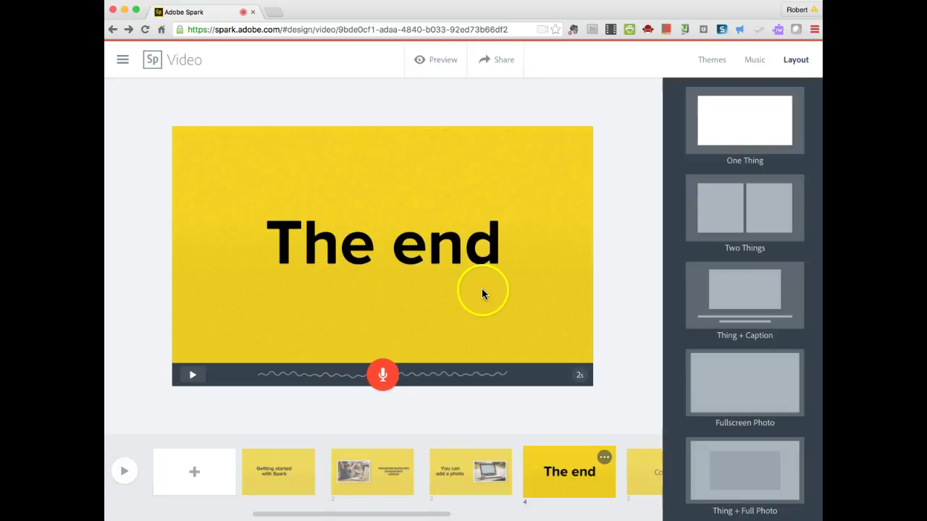
Preview the 24-second narrated video, pause it, and close the preview player.
{"action": "left_click", "coordinate": [437, 63]}
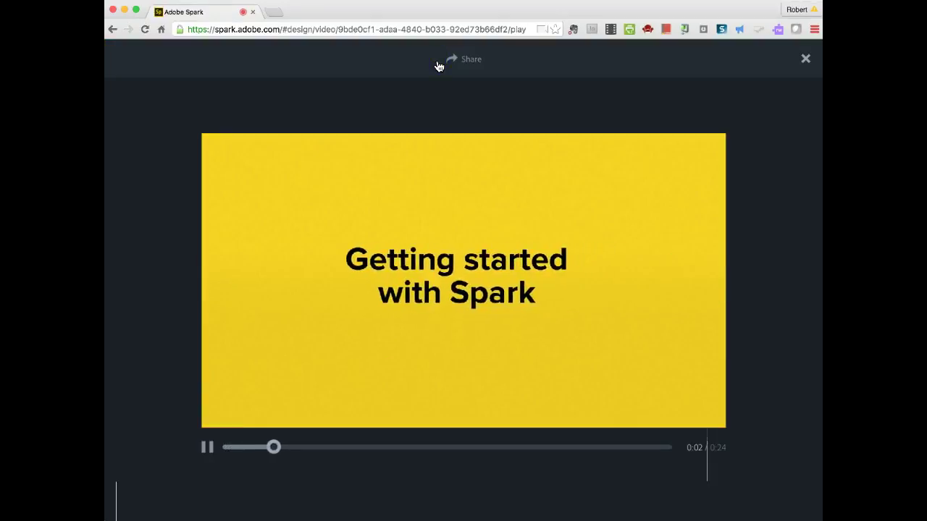
{"action": "left_click", "coordinate": [213, 449]}
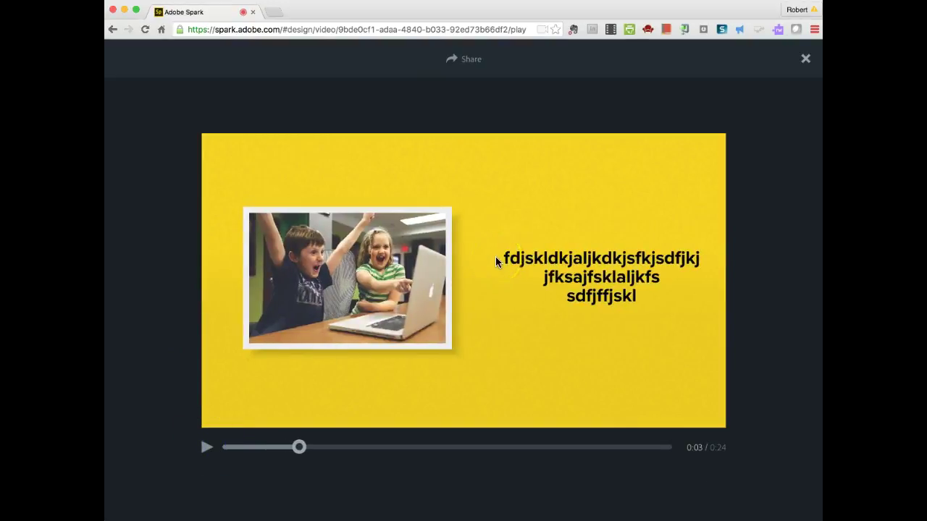
{"action": "left_click", "coordinate": [806, 60]}
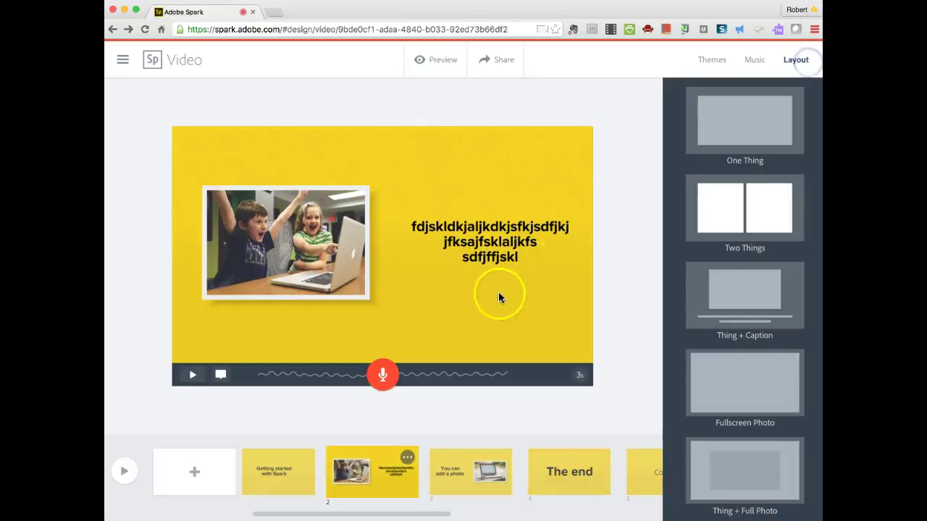
Open the video's Share options and set the category to Education.
{"action": "left_click", "coordinate": [504, 61]}
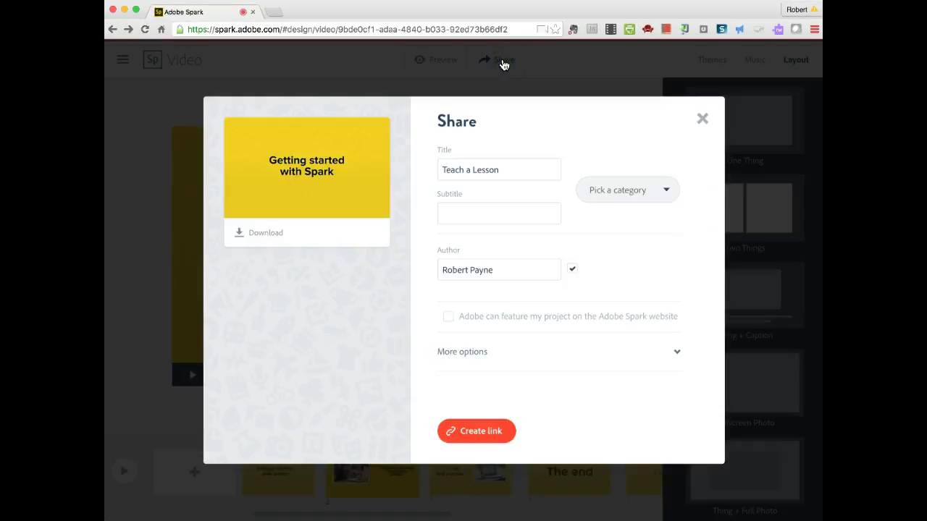
{"action": "left_click", "coordinate": [239, 235]}
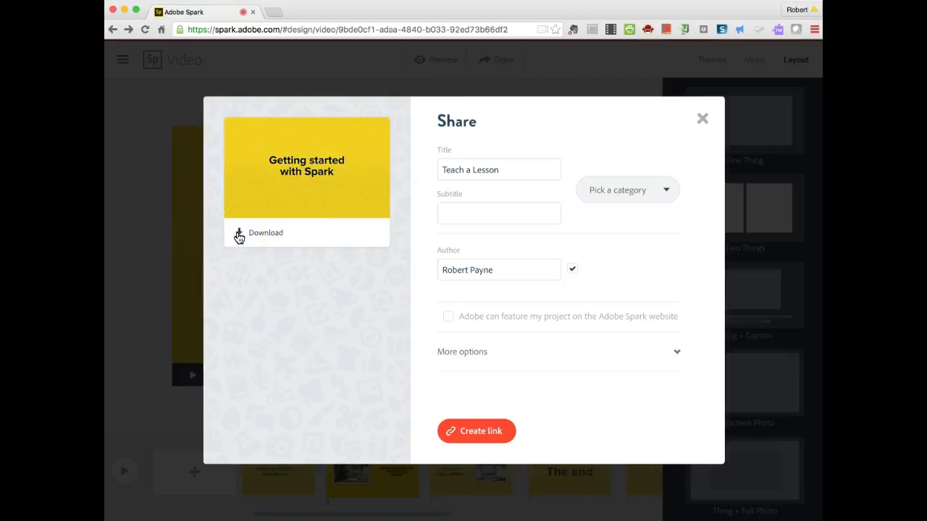
{"action": "left_click", "coordinate": [668, 191]}
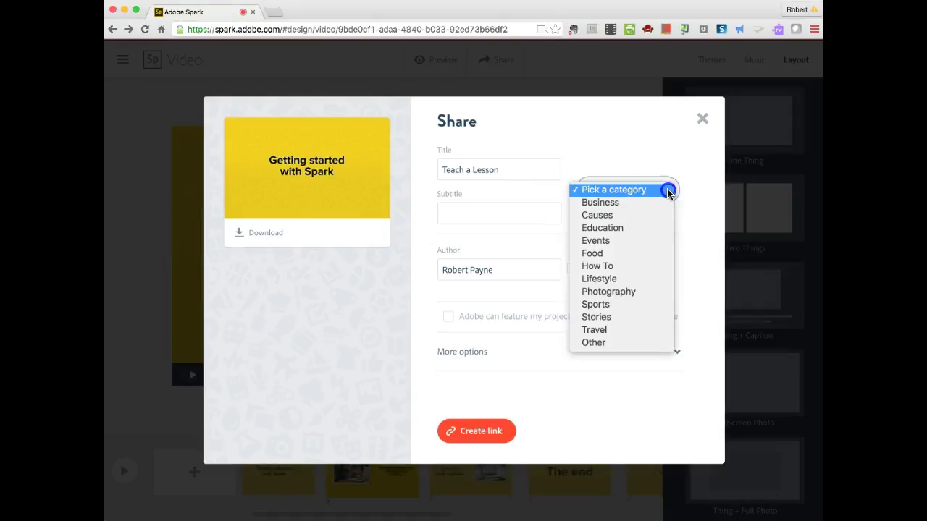
{"action": "left_click", "coordinate": [589, 227]}
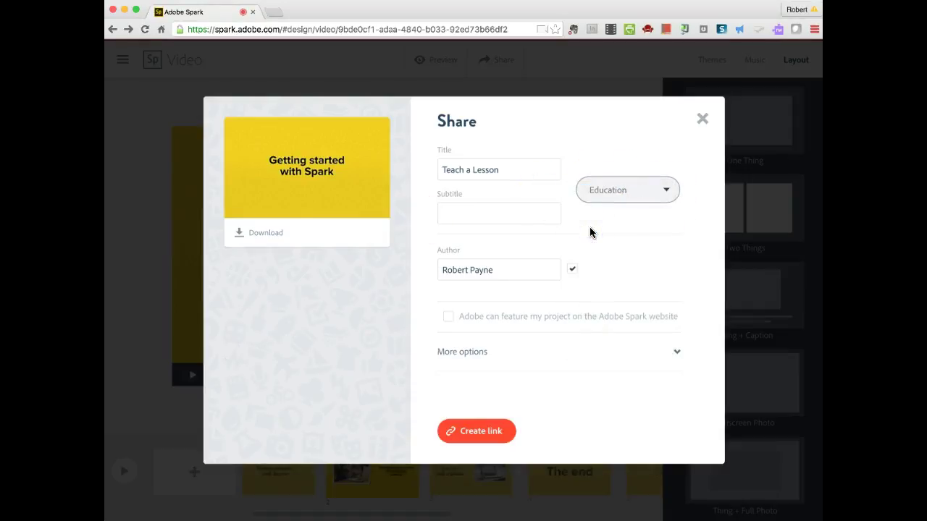
Replace the title 'Teach a Lesson' with 'Getting started with Spark'.
{"action": "left_click", "coordinate": [466, 213]}
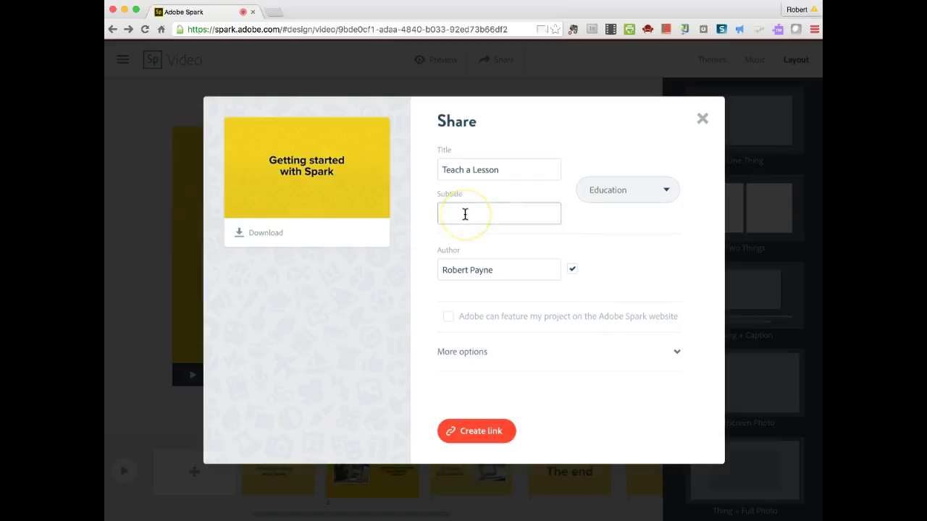
{"action": "left_click", "coordinate": [504, 170]}
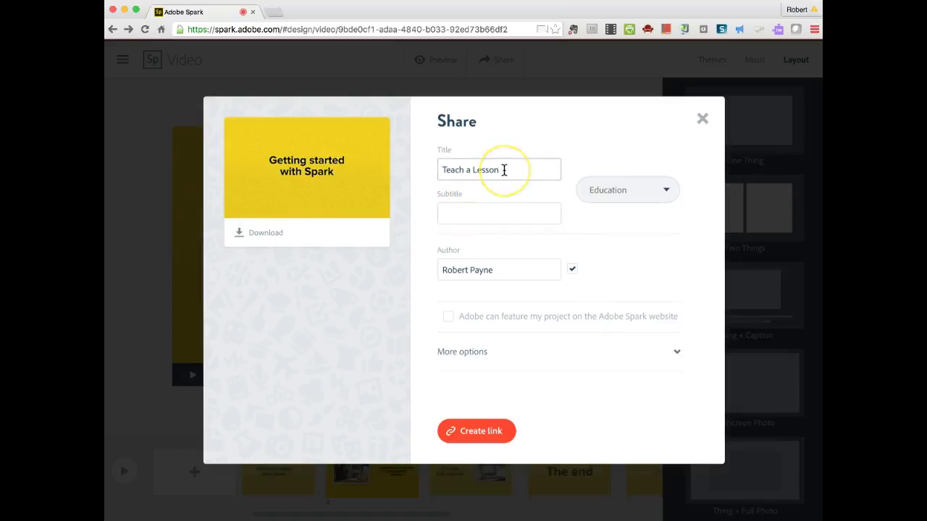
{"action": "left_click_drag", "start_coordinate": [504, 171], "coordinate": [440, 172]}
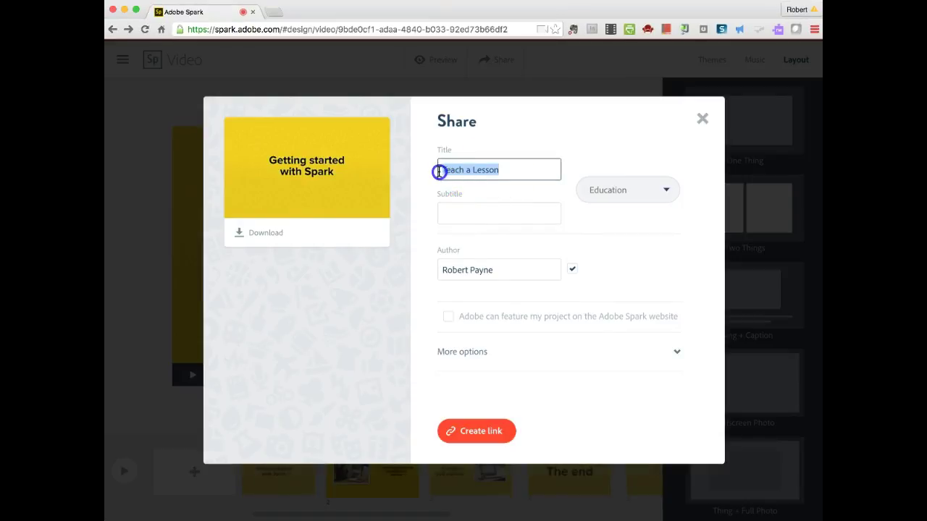
{"action": "type", "text": "Getting"}
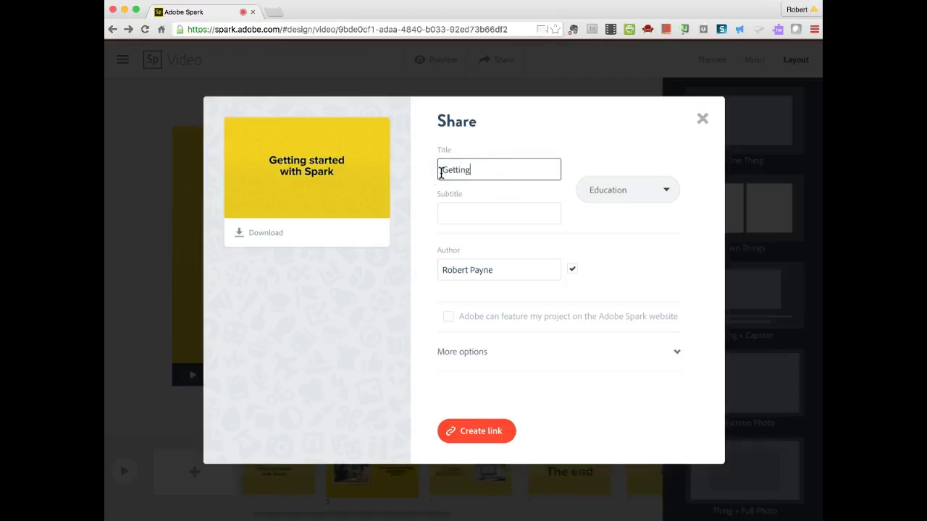
{"action": "type", "text": " started w"}
{"action": "key", "text": "BackSpace"}
{"action": "type", "text": "started with Spark"}
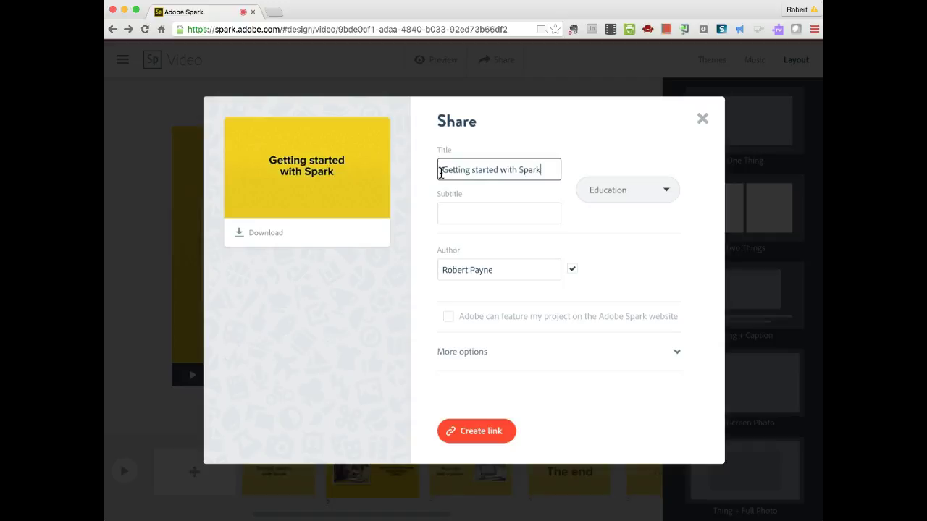
Enter the subtitle "It's Free" and create the share link under More options.
{"action": "left_click", "coordinate": [446, 210]}
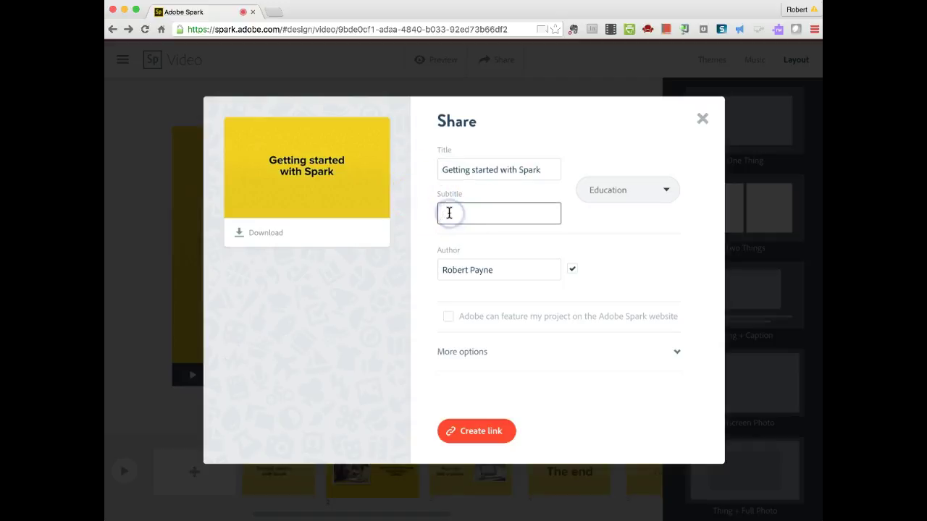
{"action": "type", "text": "F"}
{"action": "key", "text": "BackSpace"}
{"action": "type", "text": "It's Free"}
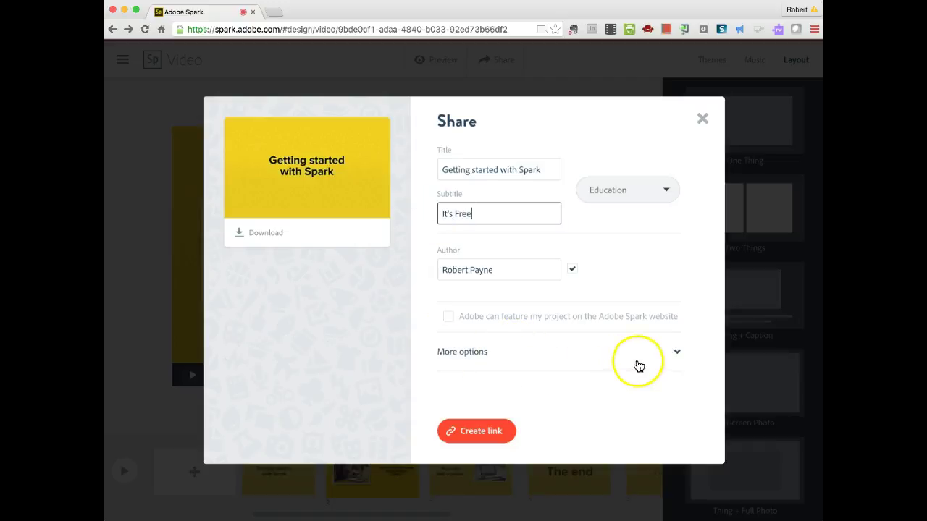
{"action": "left_click", "coordinate": [675, 353]}
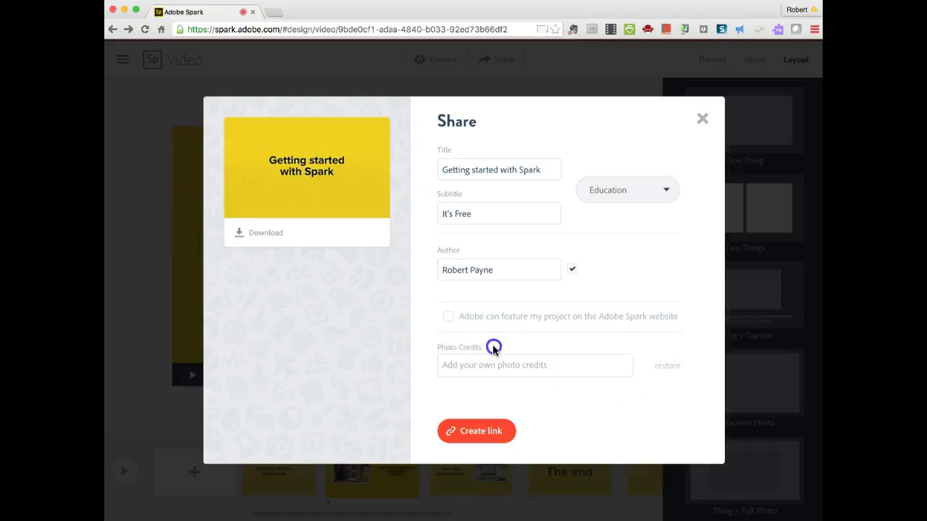
{"action": "left_click", "coordinate": [476, 432]}
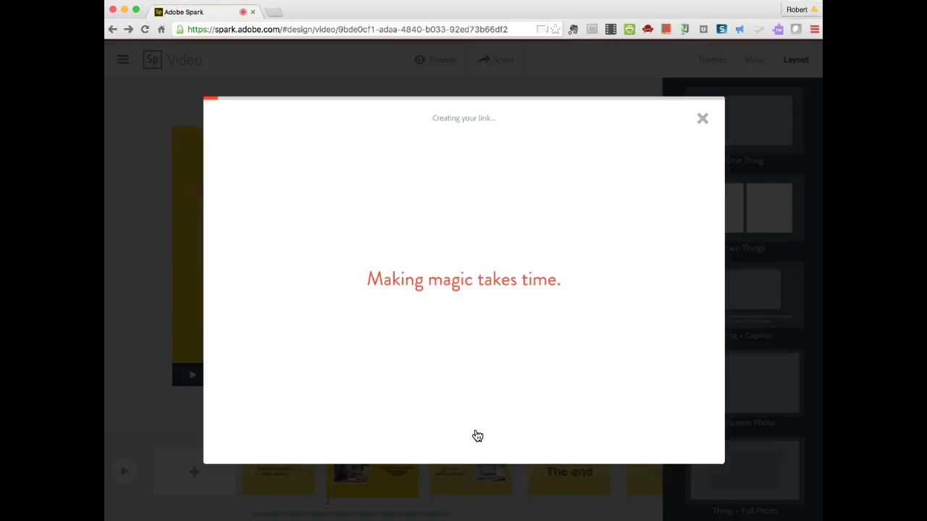
Wait until the spark.adobe.com shareable link appears in the Share dialog.
{"action": "left_click", "coordinate": [477, 364]}
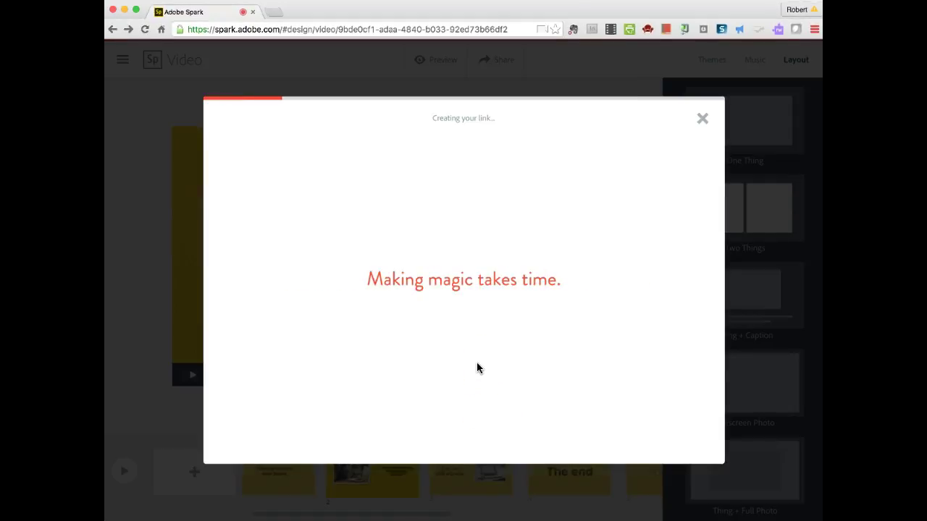
{"action": "left_click", "coordinate": [467, 190]}
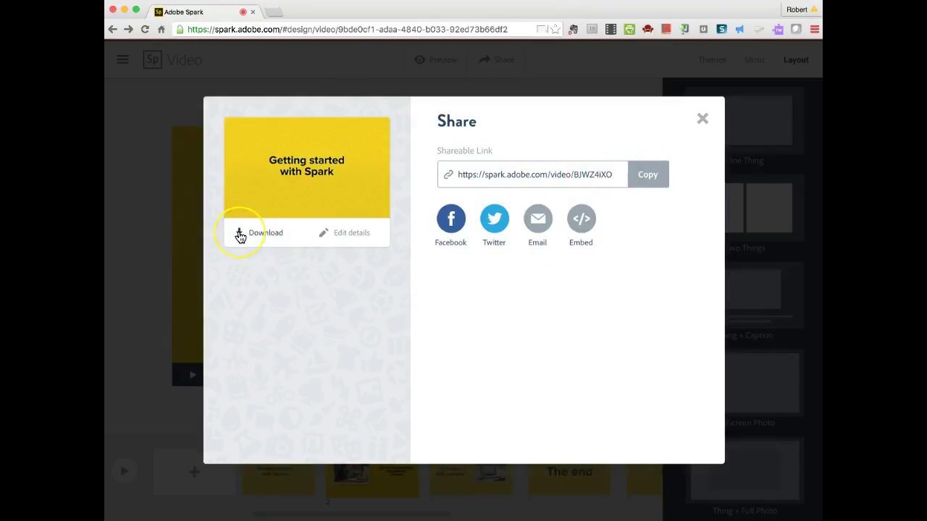
{"action": "left_click", "coordinate": [338, 234]}
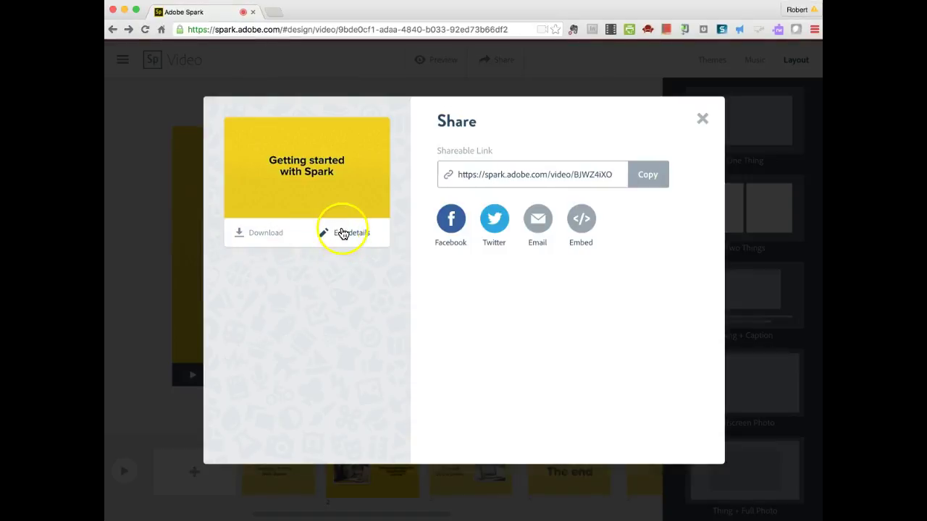
{"action": "left_click", "coordinate": [275, 255]}
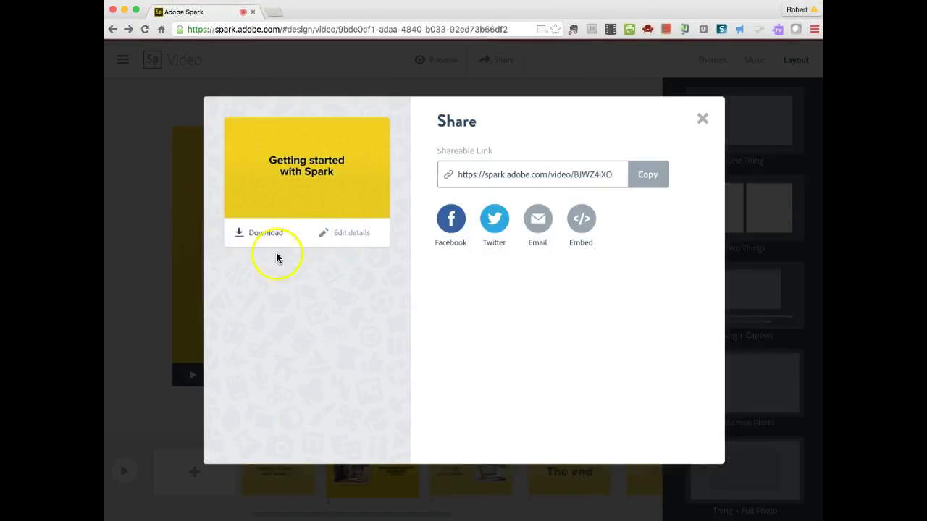
{"action": "left_click", "coordinate": [151, 368]}
{"action": "left_click", "coordinate": [122, 484]}
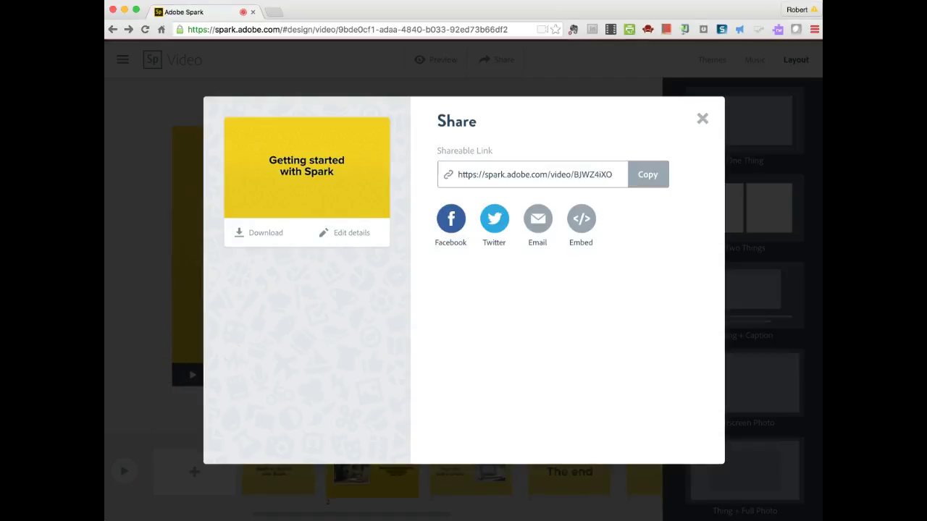